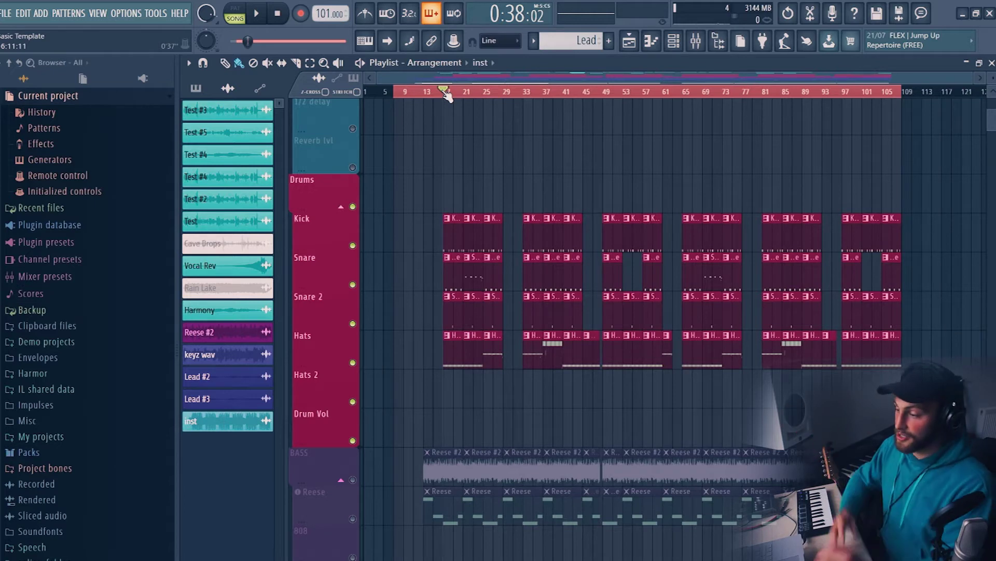
Play the arrangement's Drums group from bar 17 with the playlist framed on the first drum section
key("space")
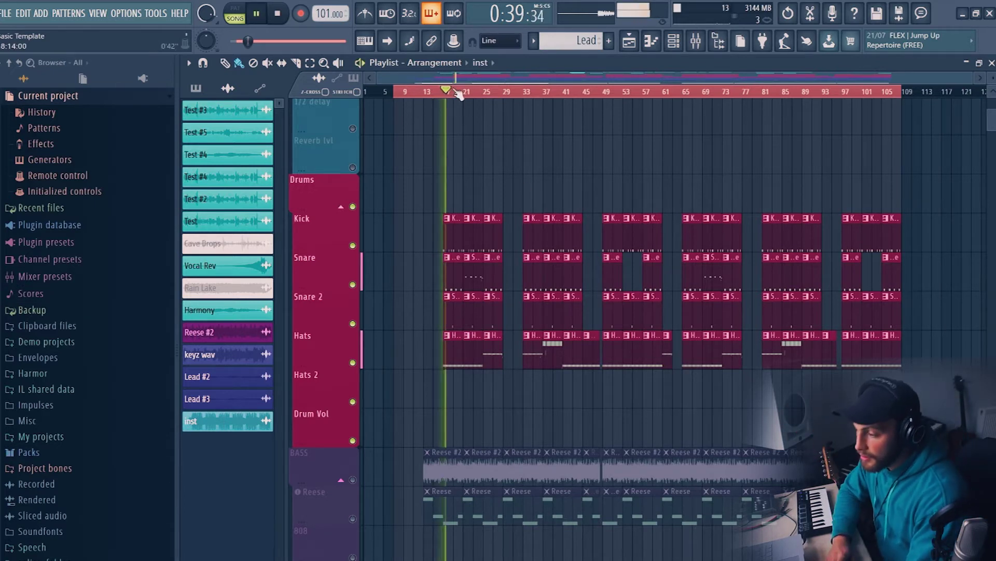
scroll(459, 93, "up", 2)
scroll(461, 96, "up", 4)
scroll(431, 176, "up", 2)
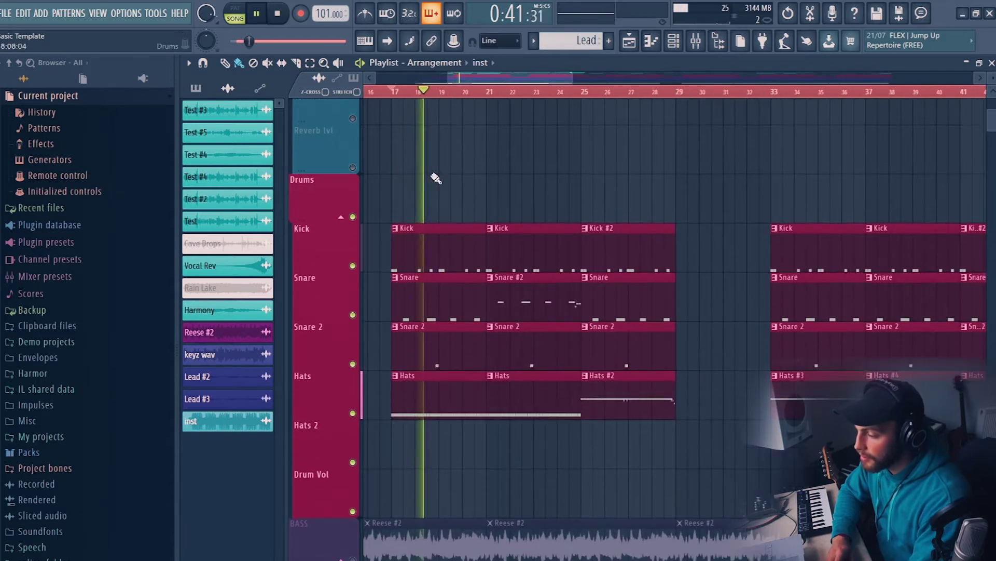
scroll(404, 114, "up", 2)
key("space")
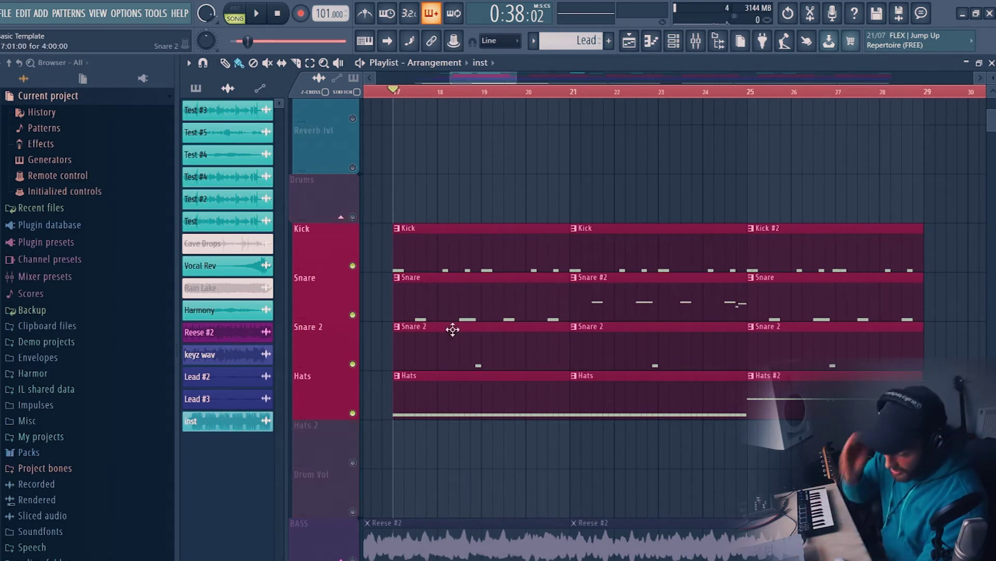
Listen to the kick, snare and hats tracks from bar 17, and to the transition into bar 25
key("space")
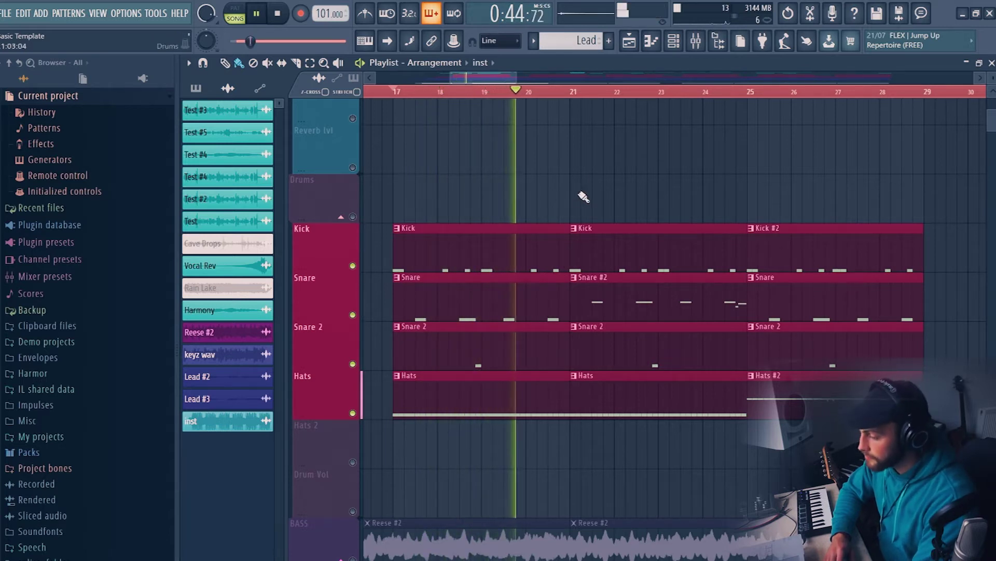
key("space")
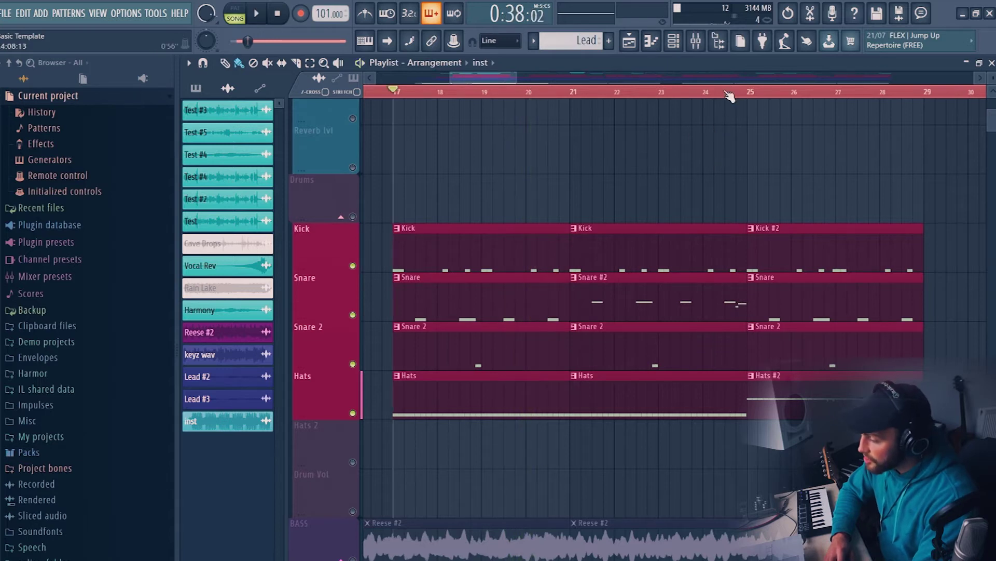
key("space")
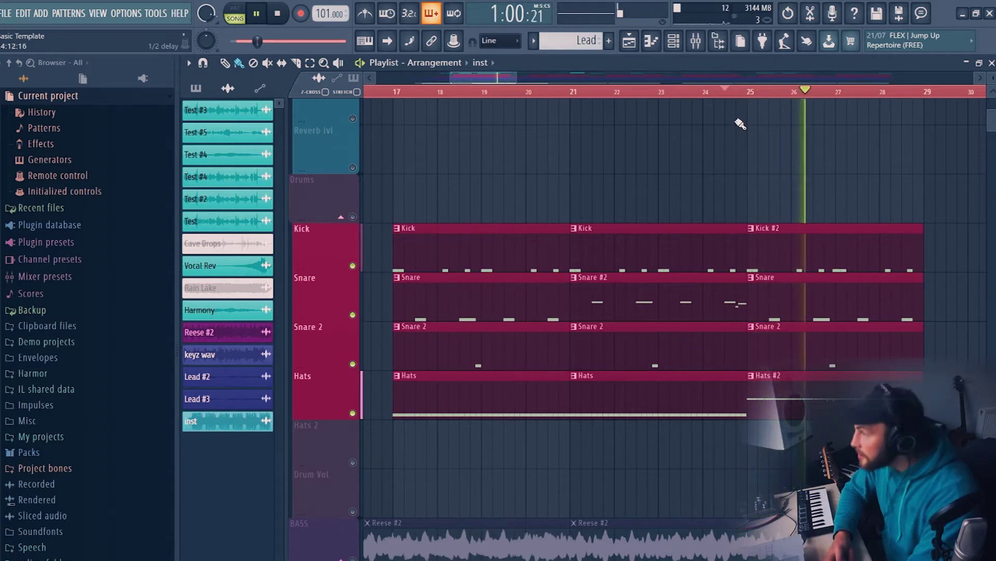
key("space")
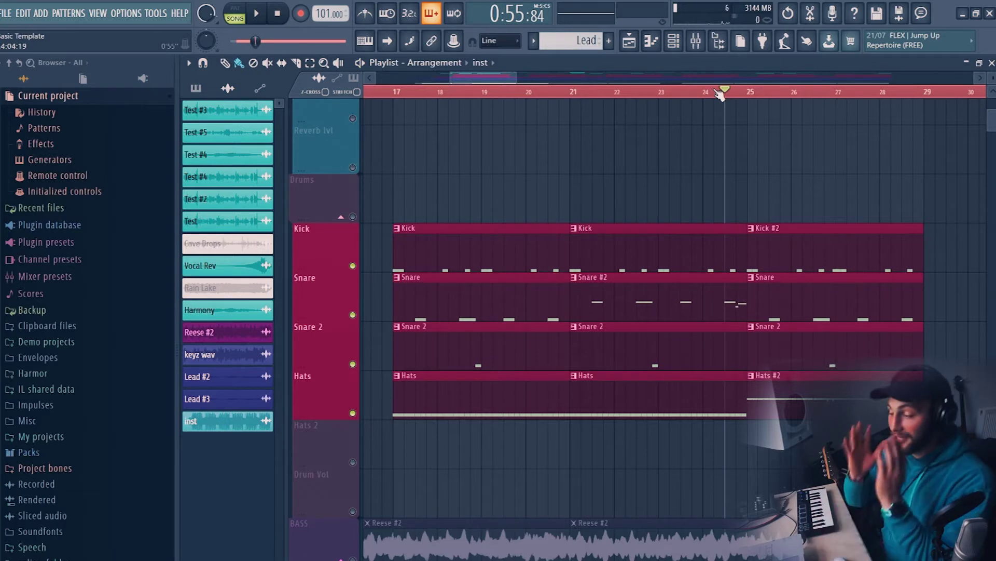
Unmute the BASS group, the Hats 2 and Drum Vol tracks, and the Instruments group in the playlist
scroll(328, 398, "down", 4)
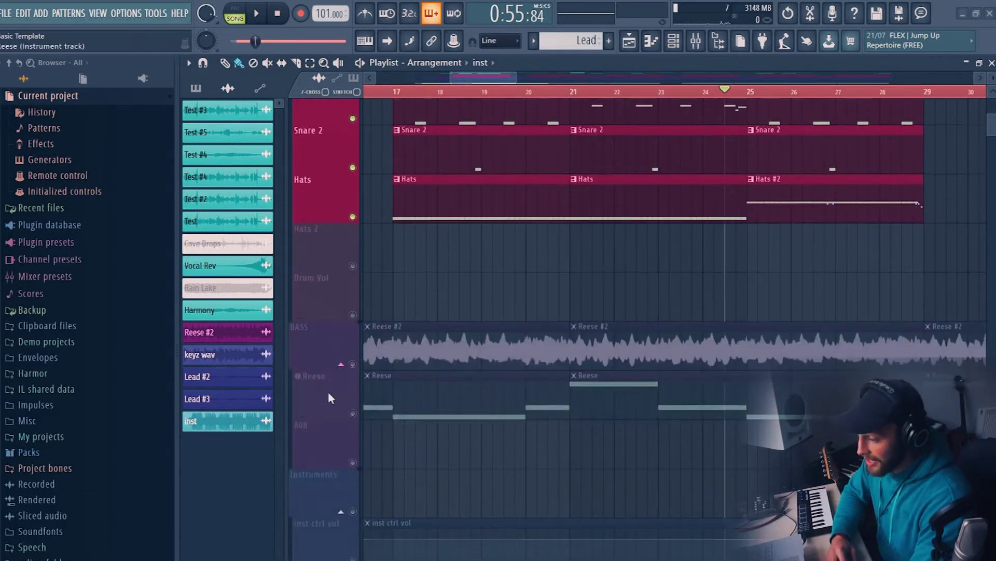
left_click(353, 365)
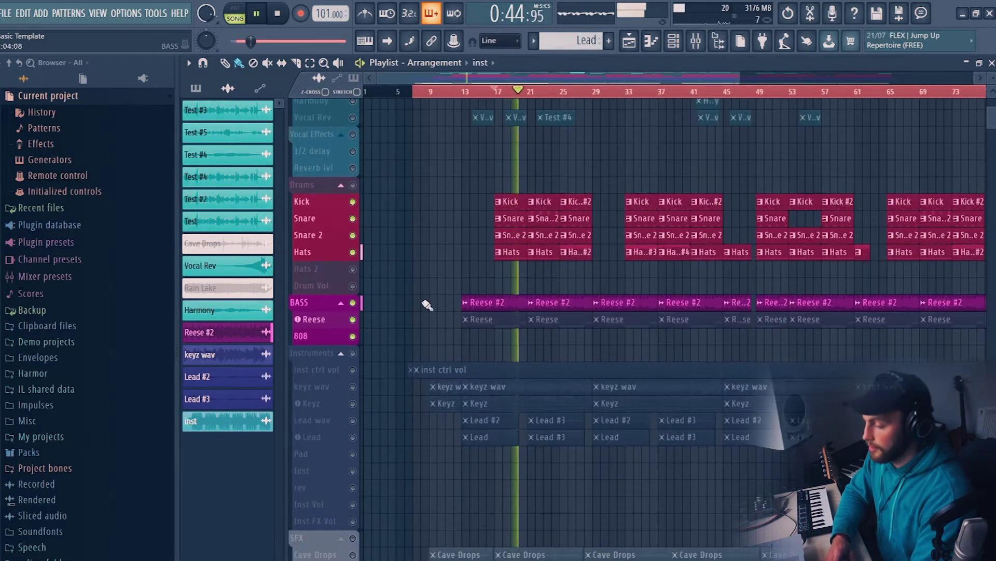
left_click_drag(354, 270, 354, 284)
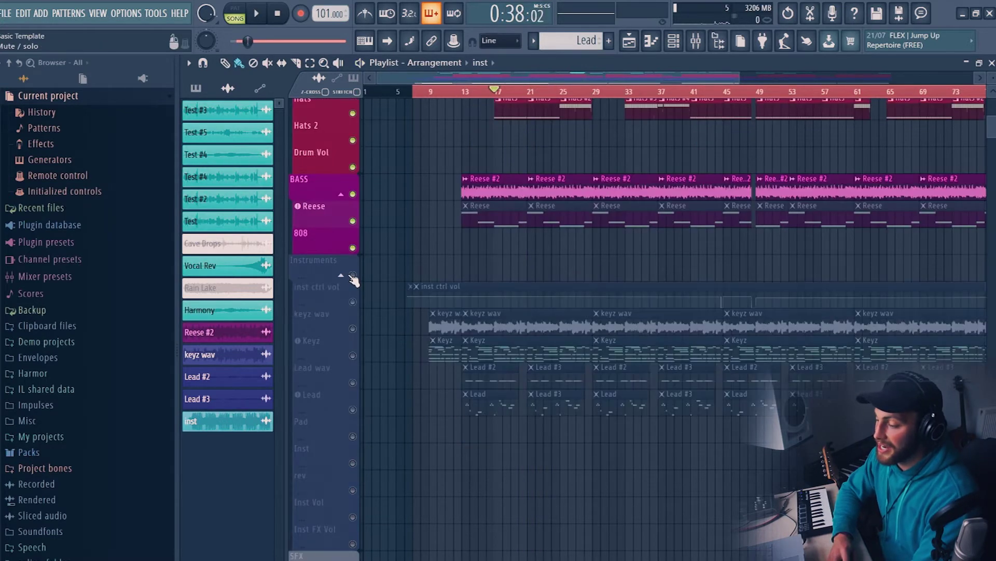
left_click(352, 302)
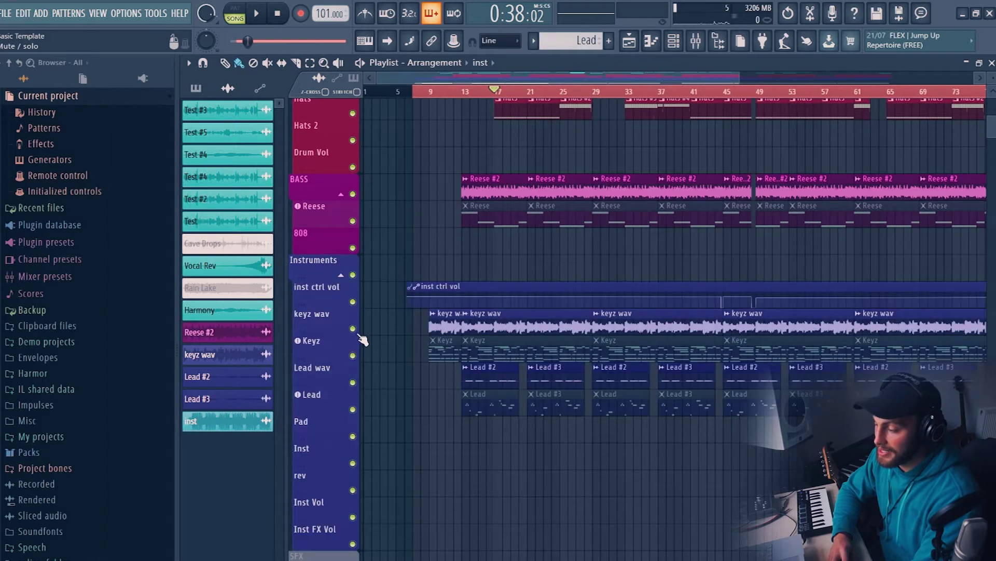
Listen to the soloed keyz wav track from bar 13 and select the Keyz channel in the mixer
scroll(520, 329, "up", 2)
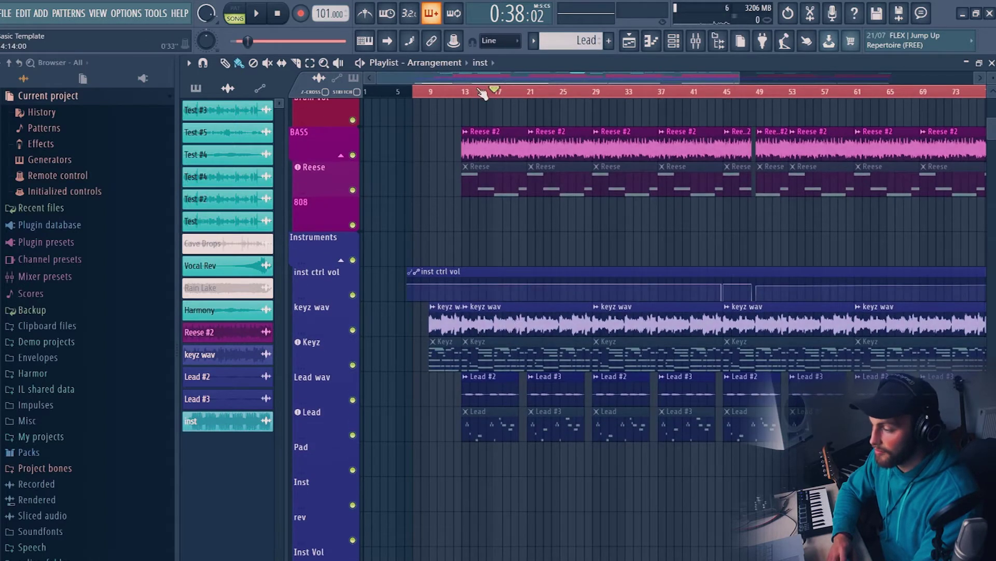
scroll(483, 93, "up", 5)
scroll(478, 222, "up", 2)
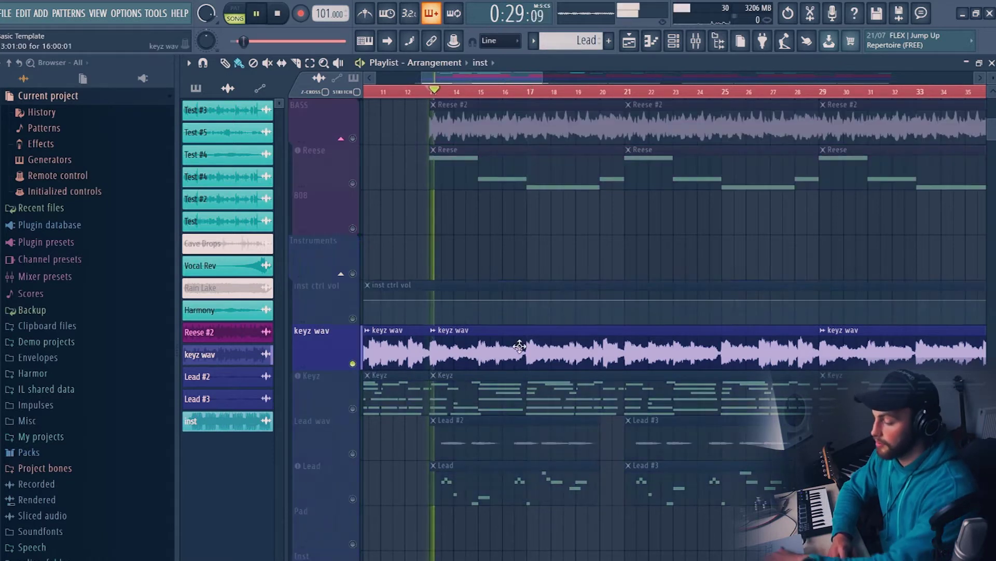
key("F9")
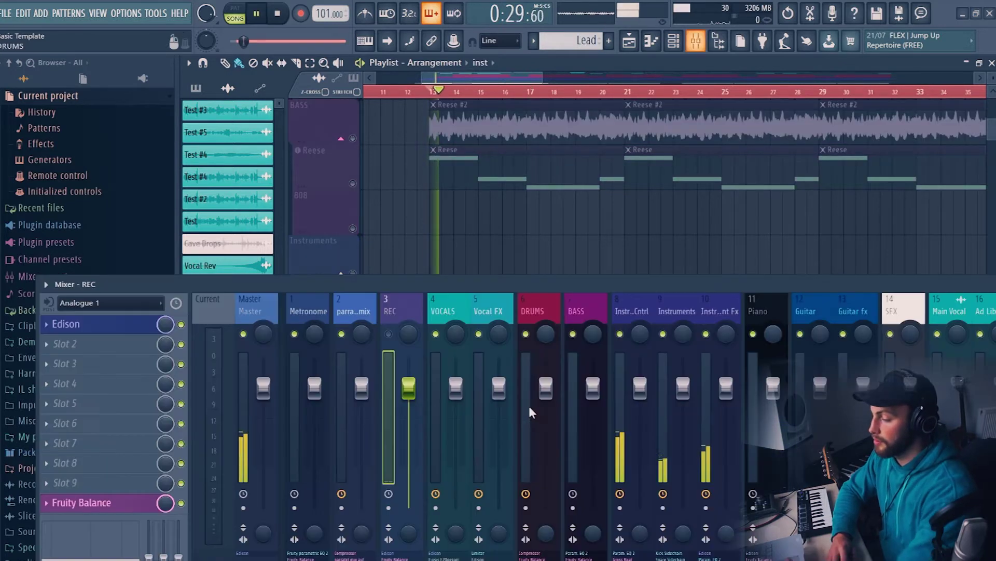
scroll(667, 303, "down", 8)
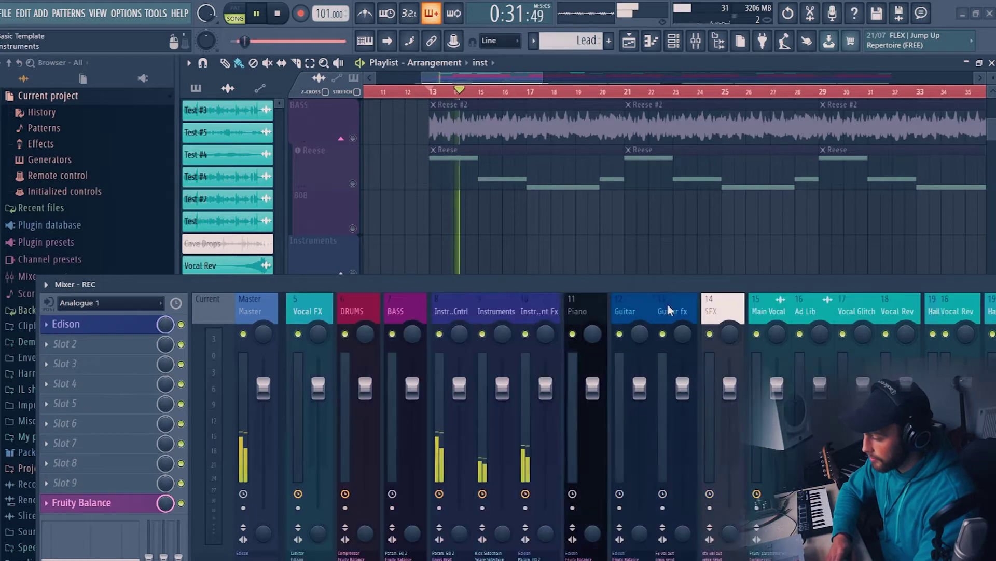
scroll(609, 242, "down", 5)
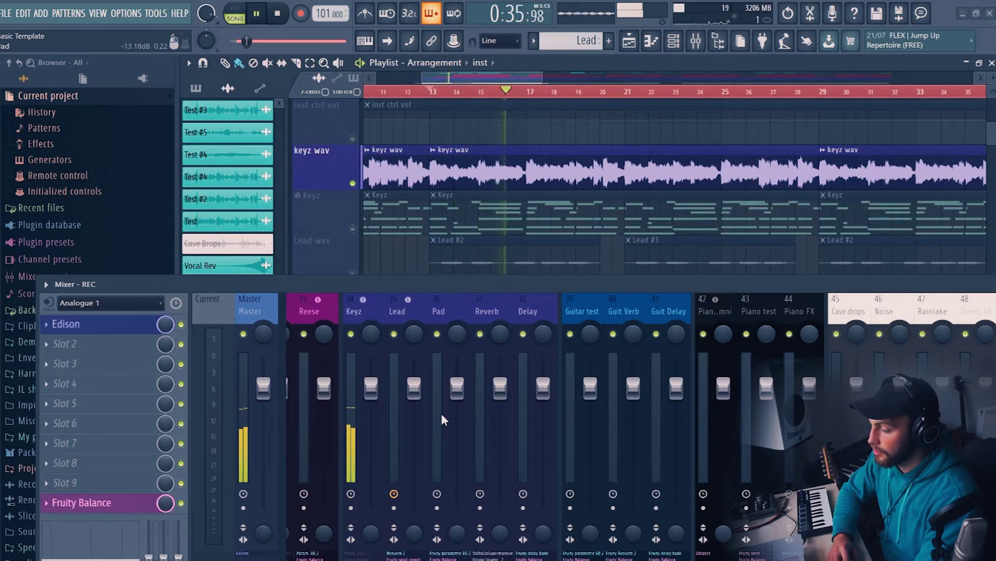
key("space")
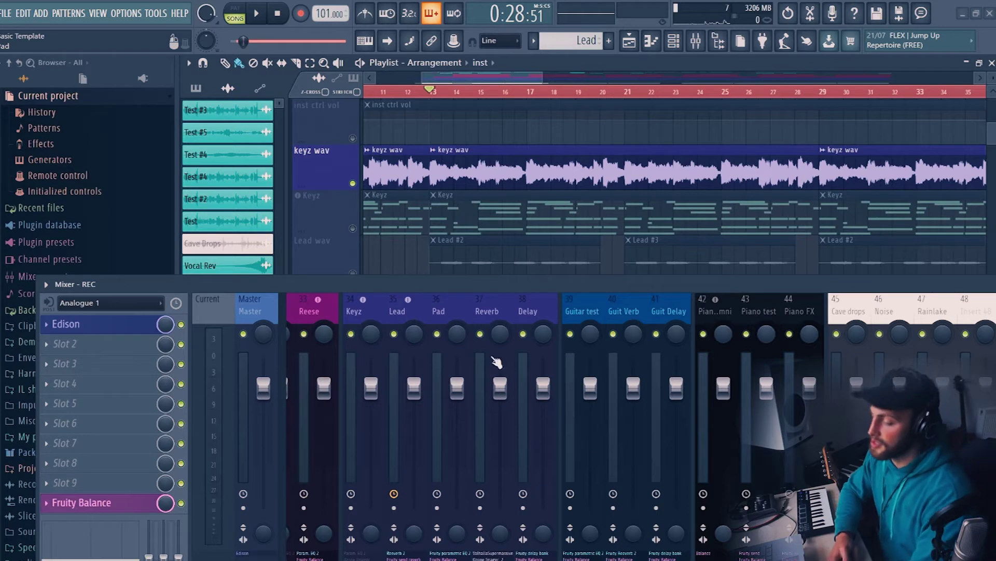
left_click(371, 389)
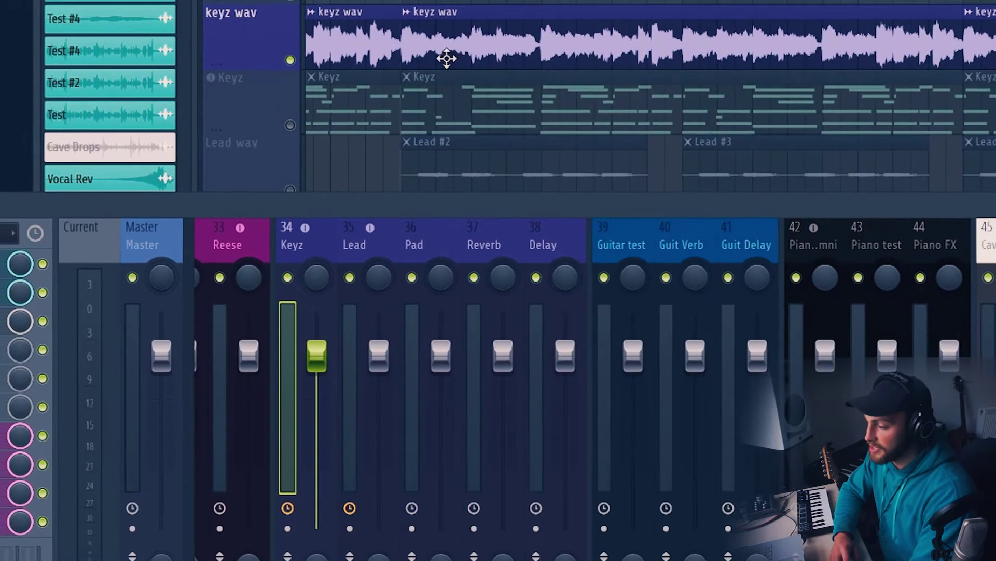
Play the keys together with the drums around bar 17 and open the first effect on the Instruments mixer channel
scroll(468, 252, "down", 5)
scroll(630, 249, "up", 7)
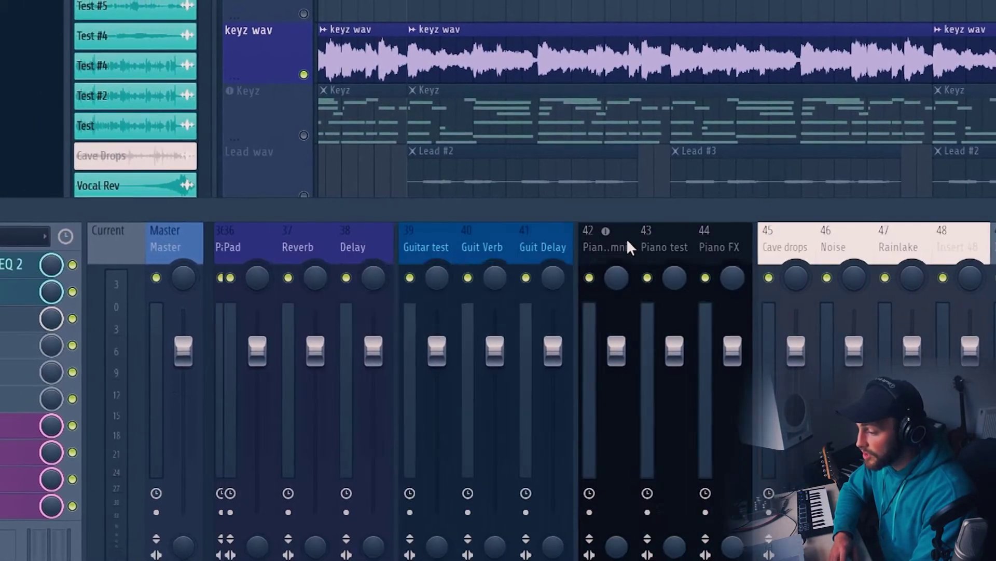
scroll(620, 240, "up", 7)
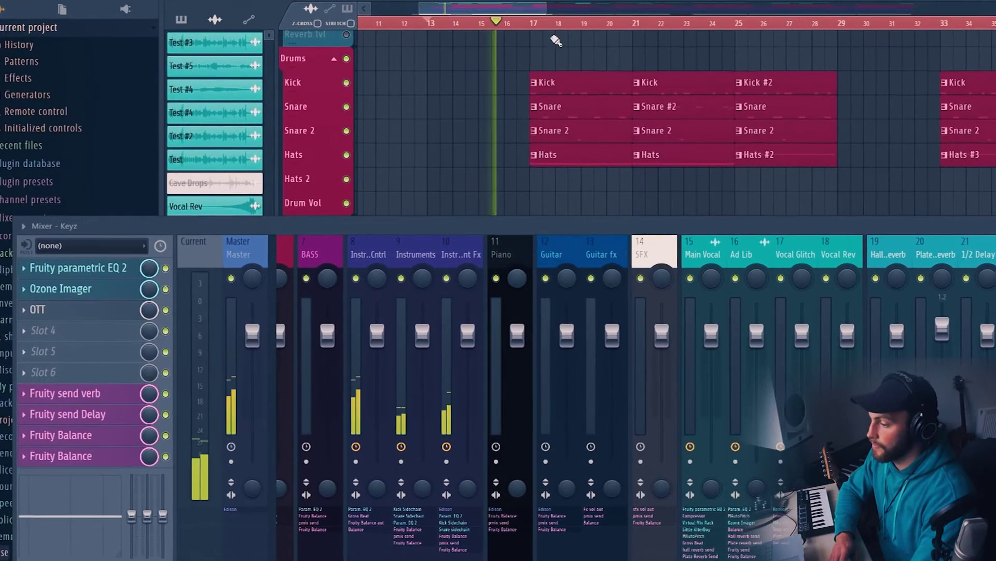
scroll(563, 27, "up", 4)
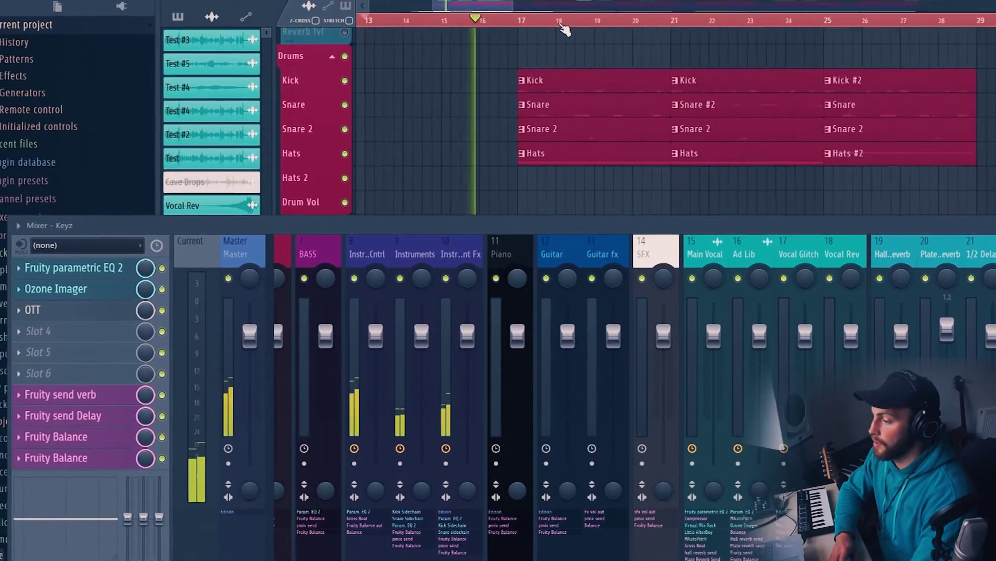
scroll(569, 56, "up", 2)
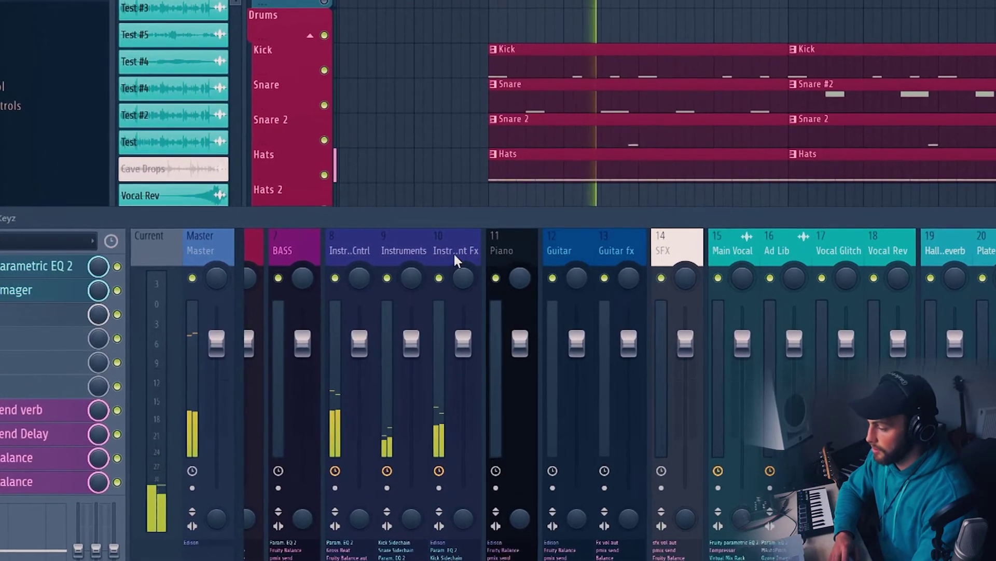
scroll(458, 251, "up", 5)
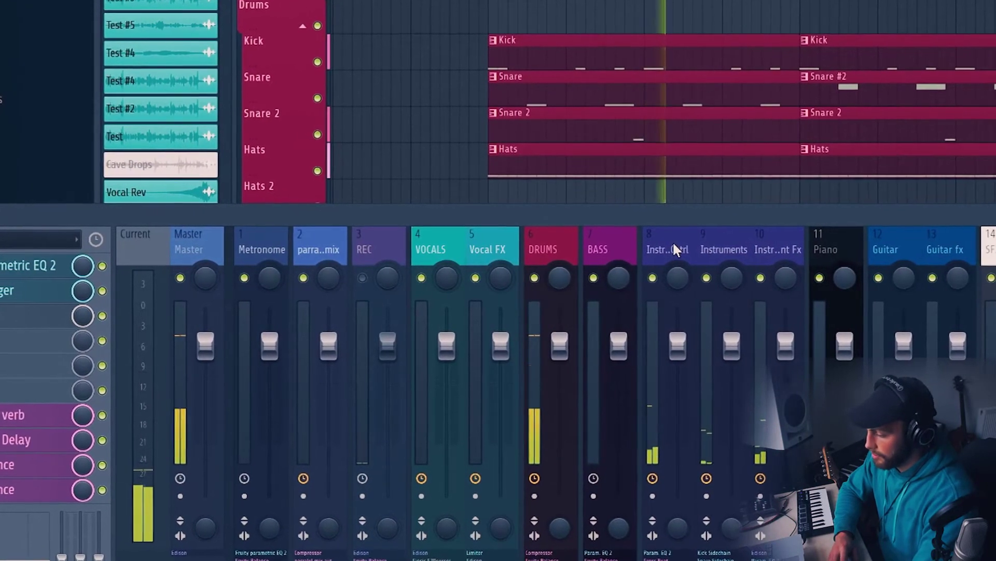
left_click(723, 241)
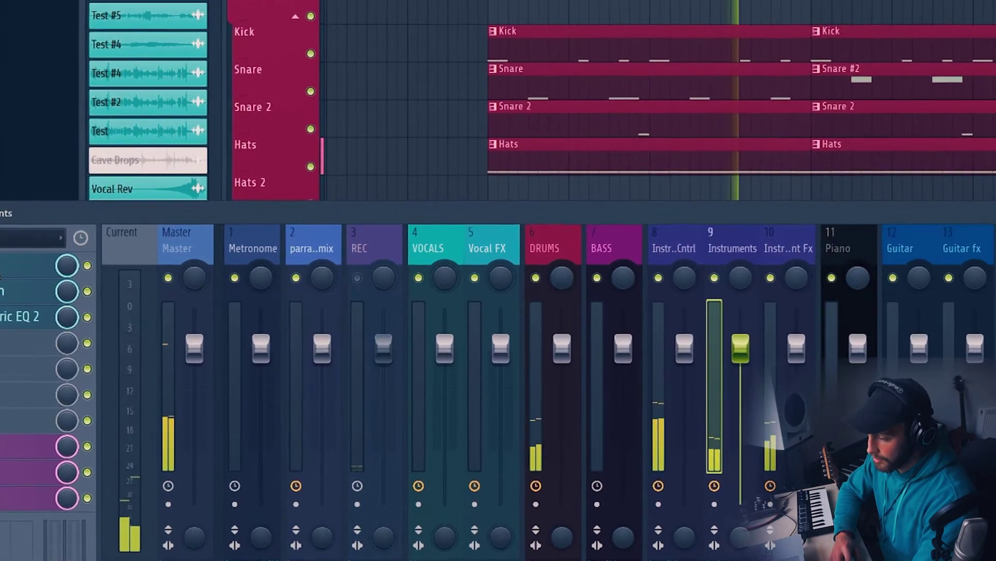
left_click(6, 266)
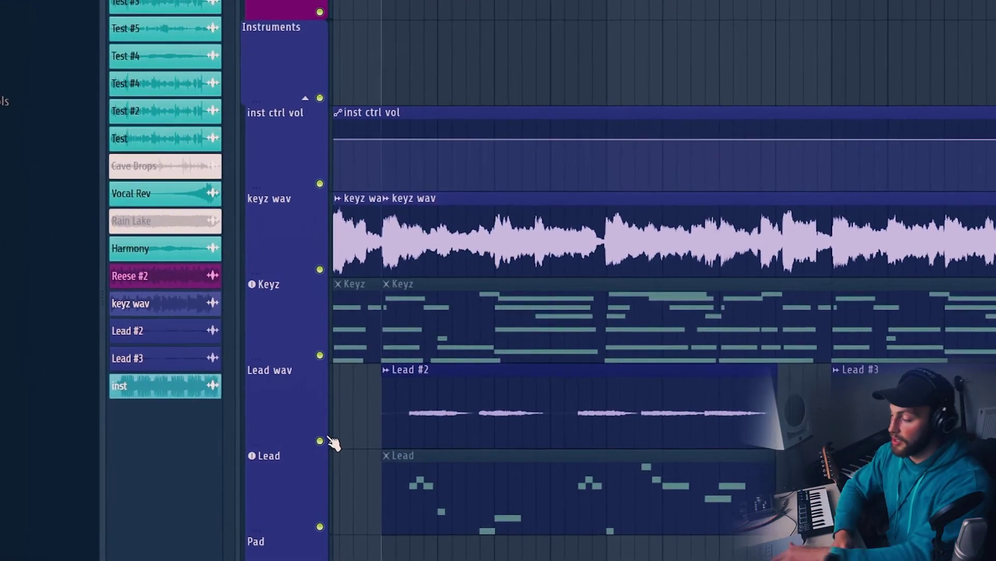
Show the mixer and open the Fruity Reeverb 2 effect on the Lead channel
key("F9")
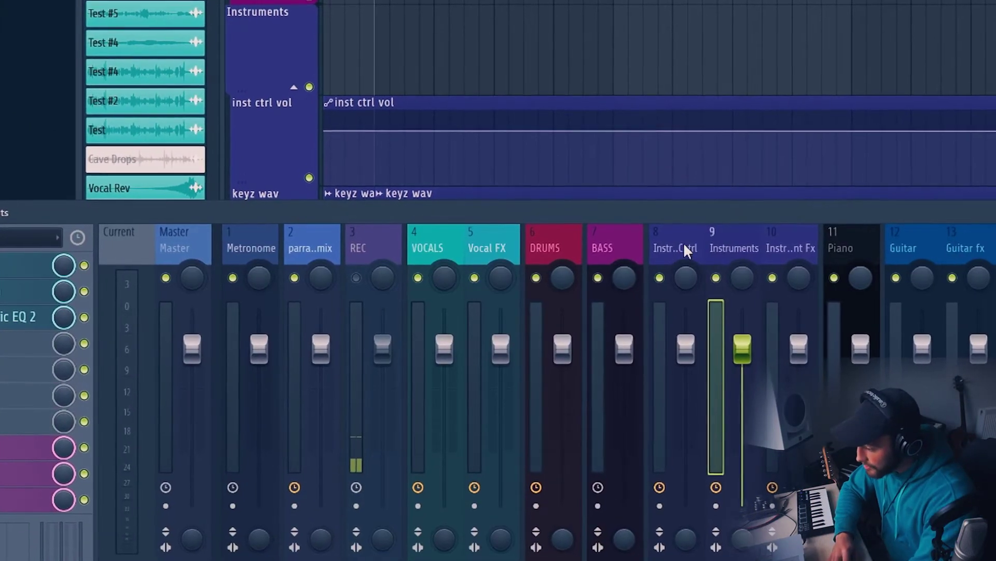
scroll(737, 239, "right", 10)
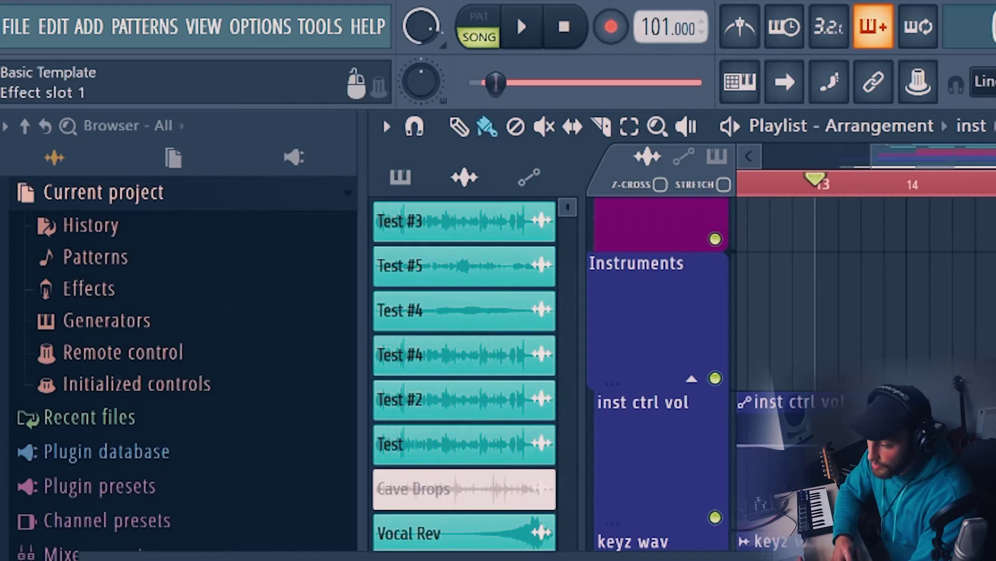
left_click(995, 560)
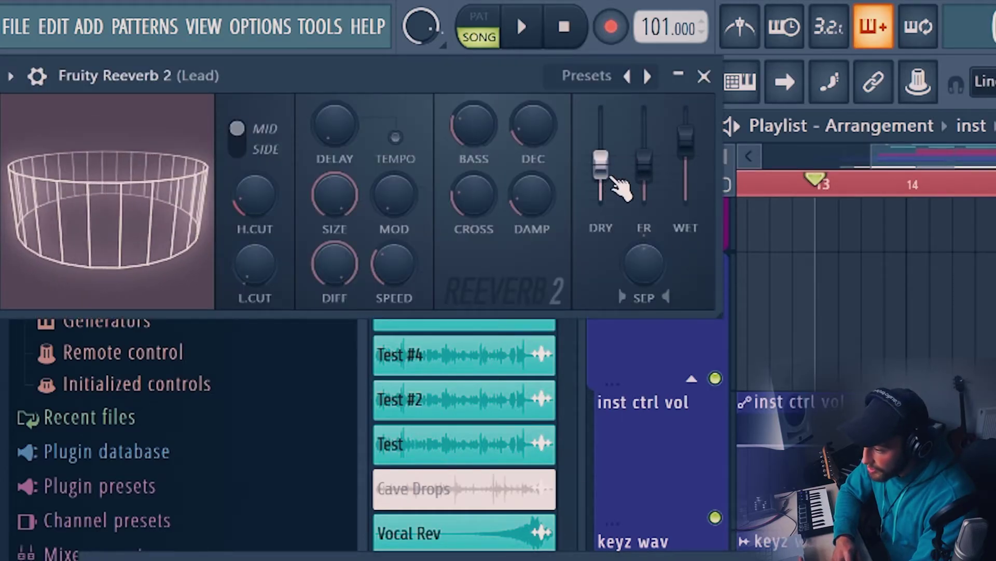
Solo the Lead wav track in the playlist
scroll(847, 361, "down", 3)
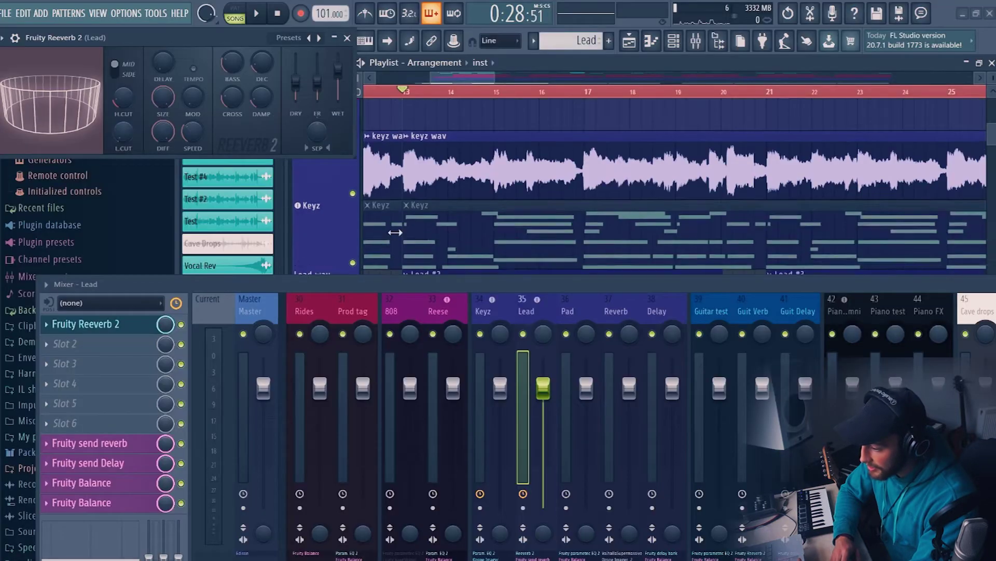
scroll(797, 470, "up", 2)
scroll(791, 465, "down", 2)
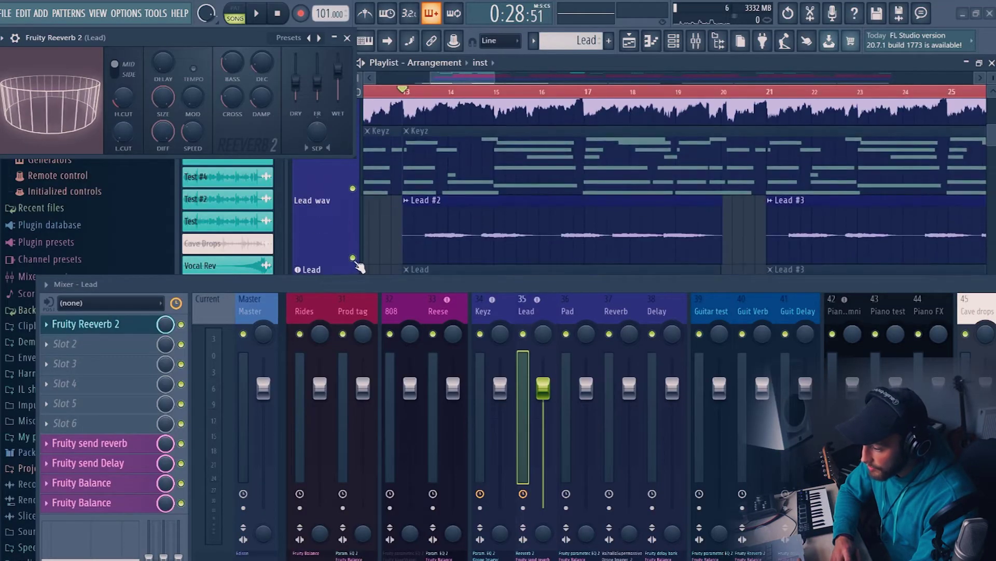
right_click(353, 258)
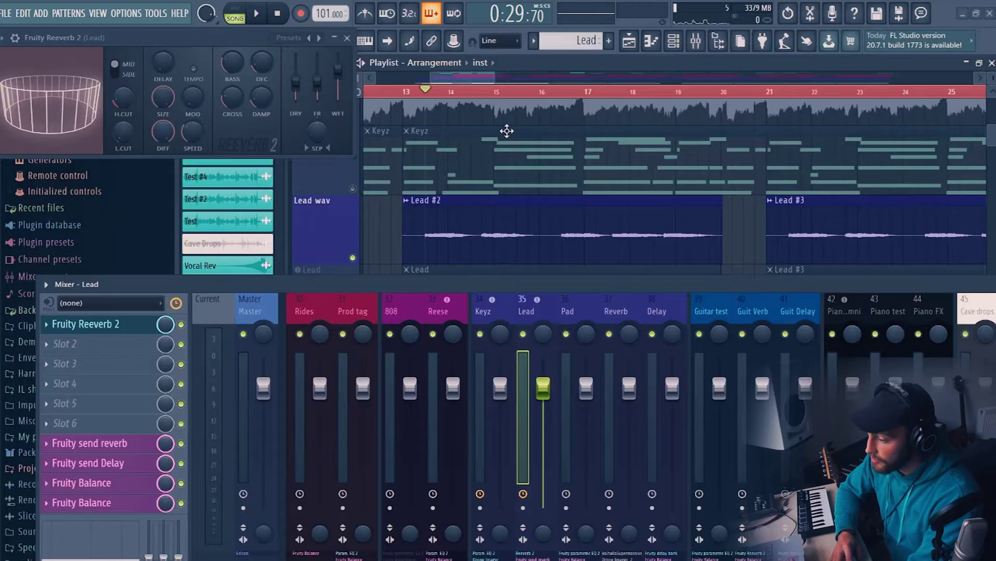
Play the soloed Lead #2 clip from just after bar 13 and look through the mixer's send and instrument channels
key("space")
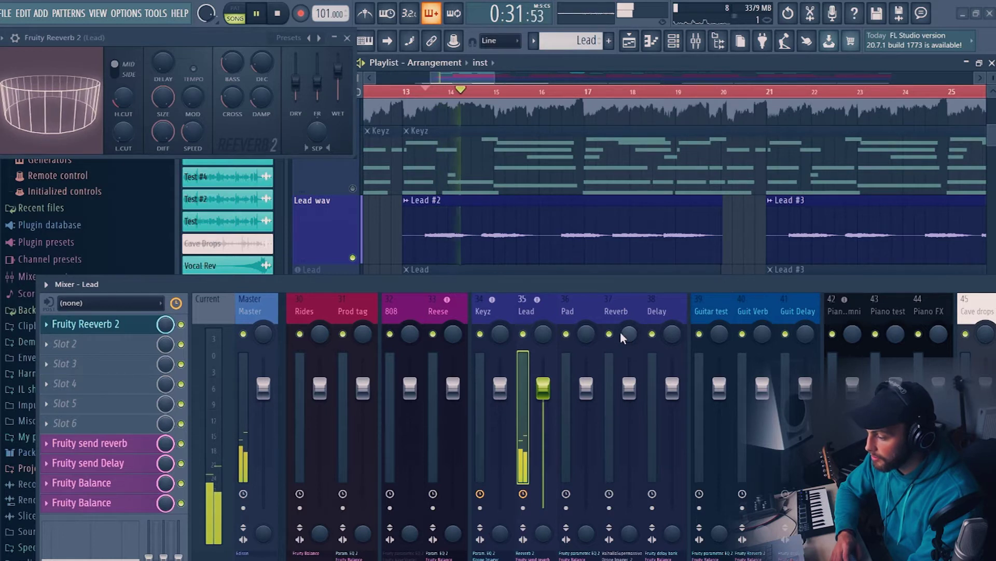
scroll(586, 308, "left", 10)
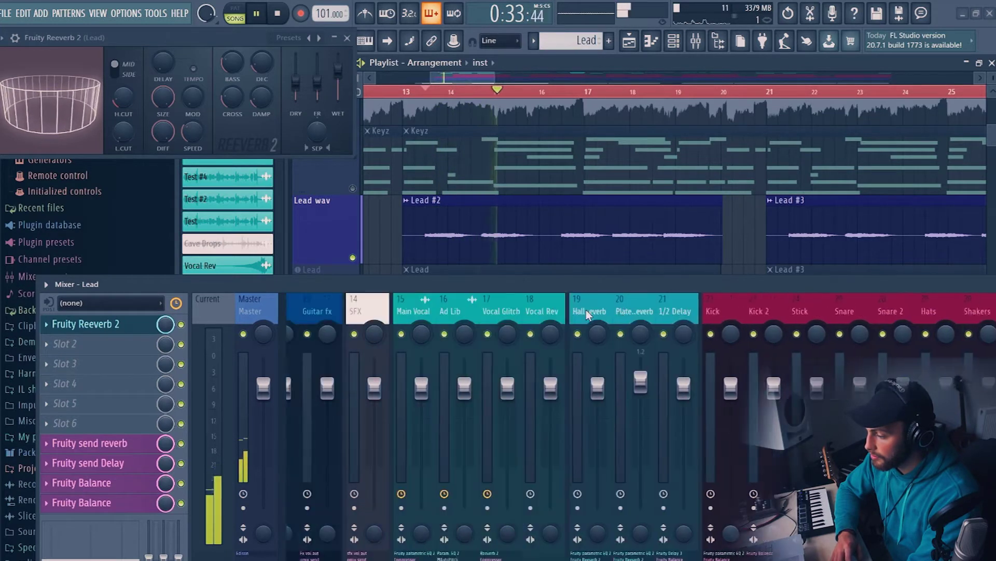
key("space")
scroll(586, 308, "right", 10)
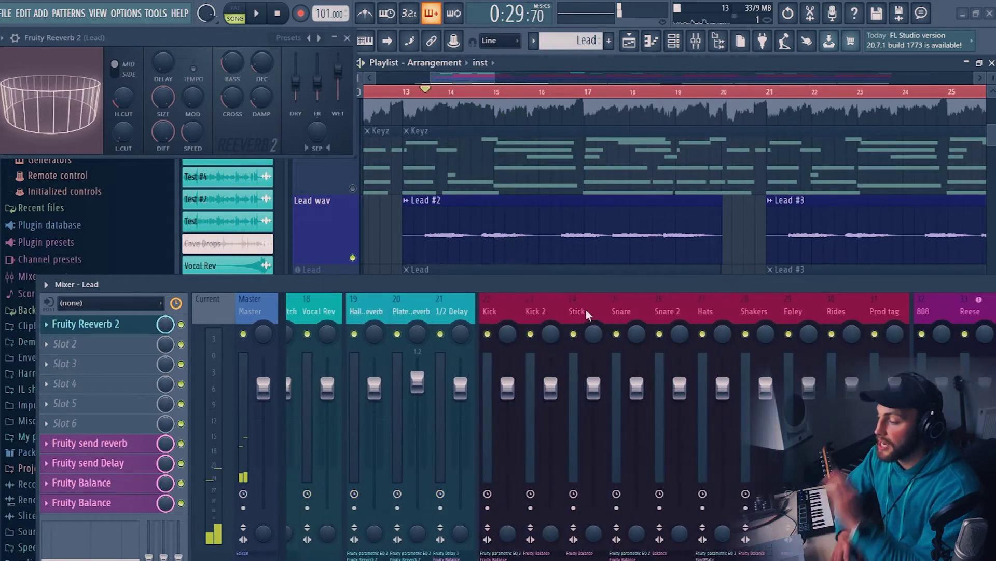
scroll(585, 309, "right", 8)
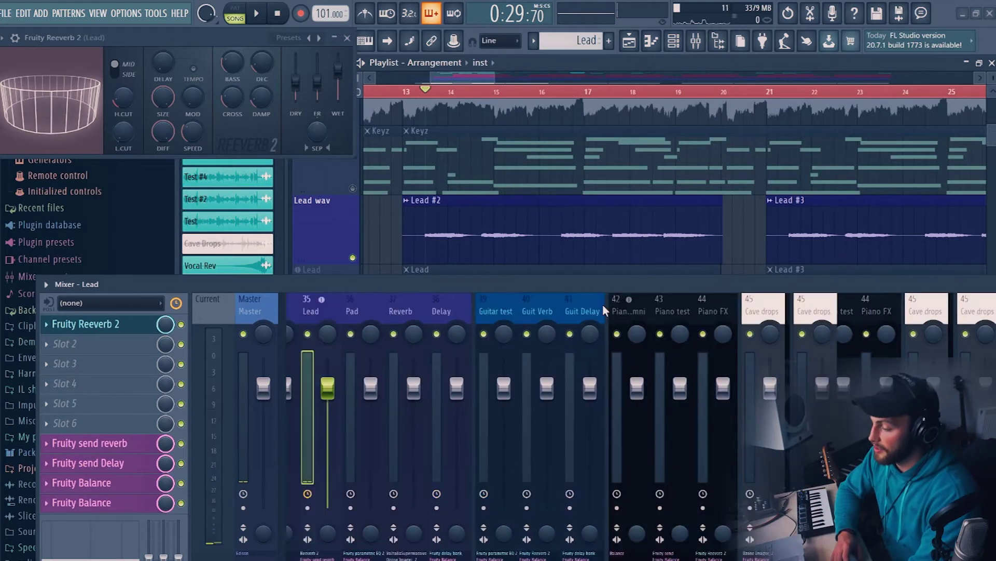
Unmute the SFX group's Cave Drops and Rain Lake tracks in the playlist
scroll(603, 304, "left", 5)
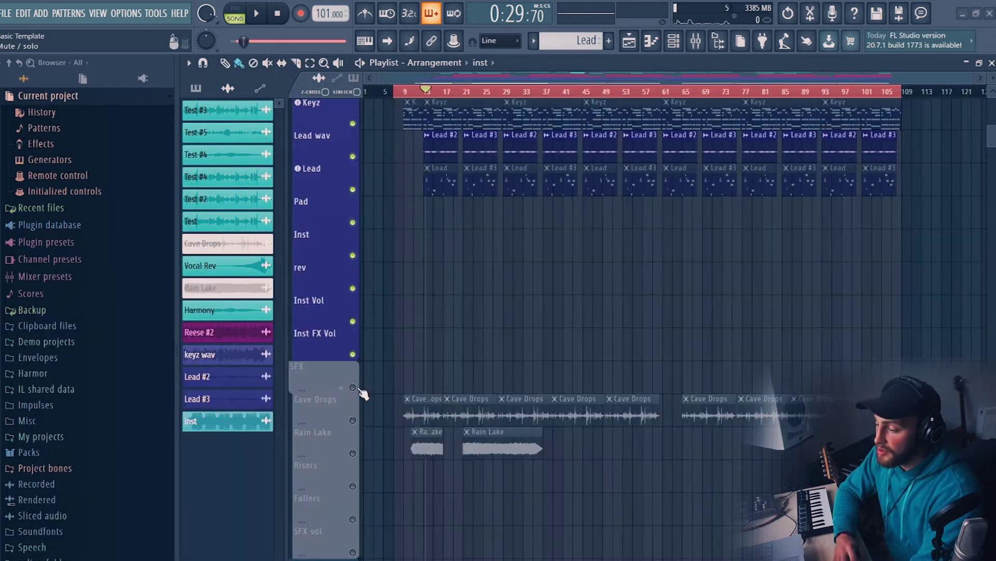
scroll(350, 459, "up", 1)
left_click(352, 453)
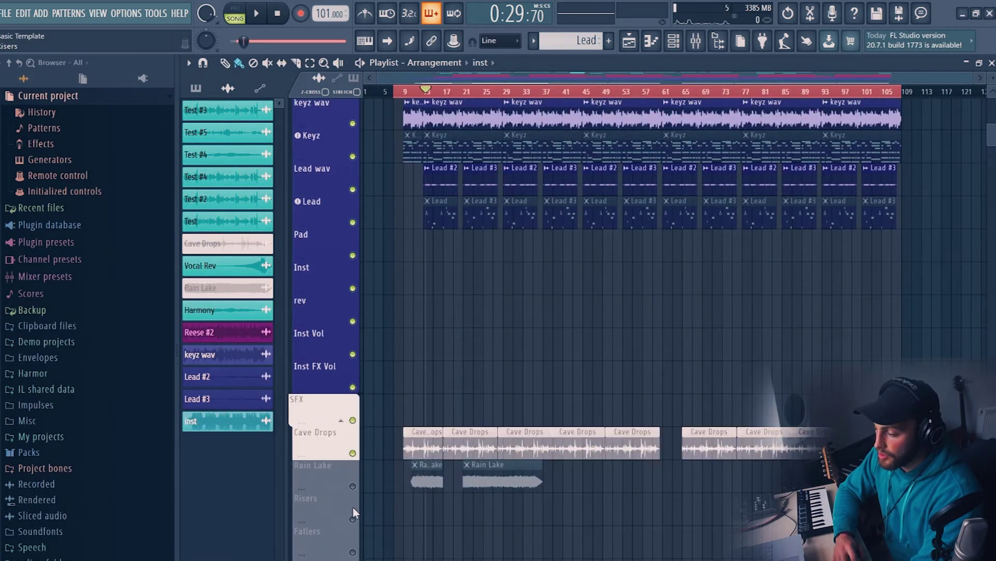
left_click(353, 486)
scroll(382, 457, "up", 2)
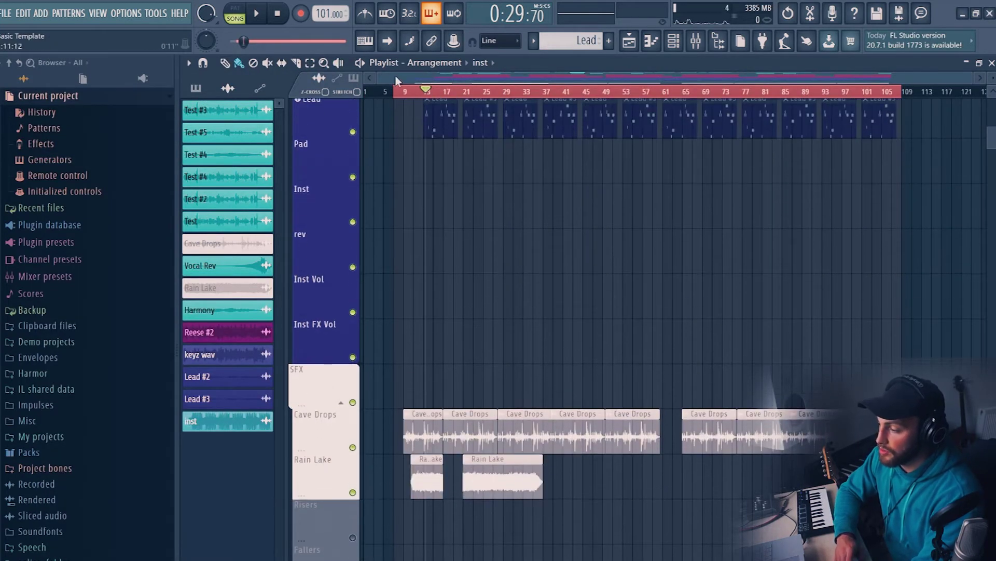
scroll(416, 89, "up", 5)
scroll(448, 317, "up", 1)
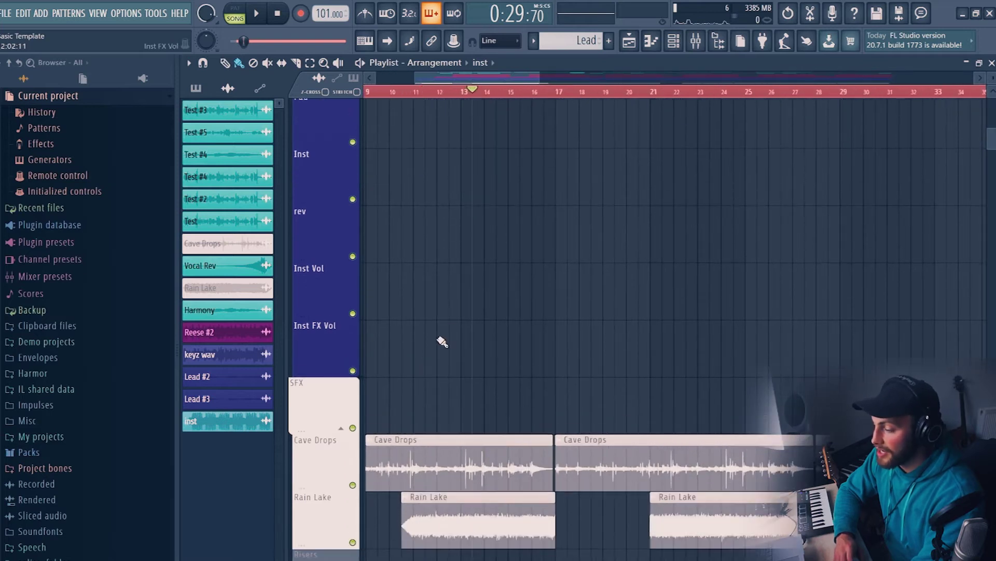
Solo the Cave Drops track and play it from just after bar 13
right_click(354, 485)
key("space")
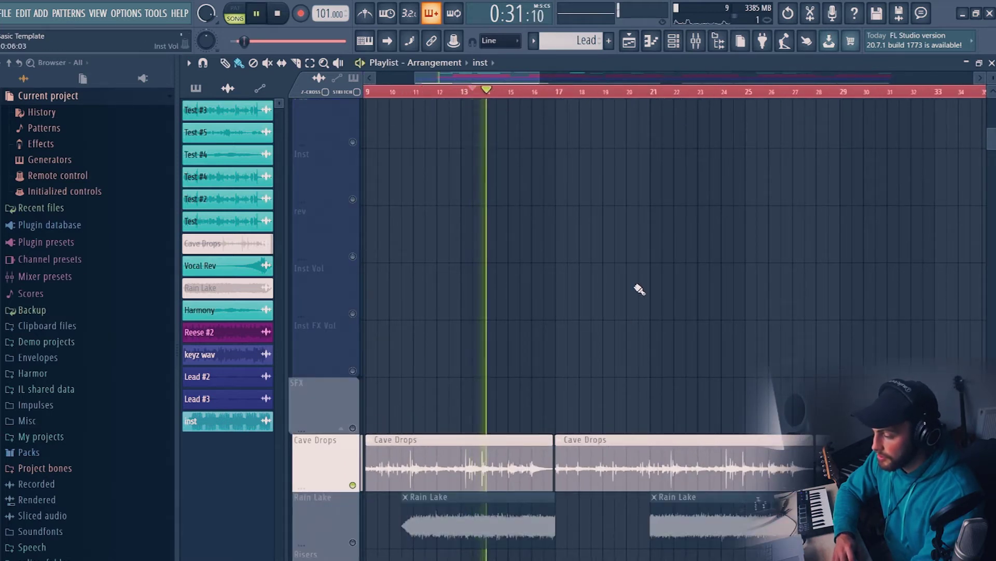
key("space")
Enable the Rain Lake track alongside Cave Drops and play both ambience tracks together
left_click(352, 542)
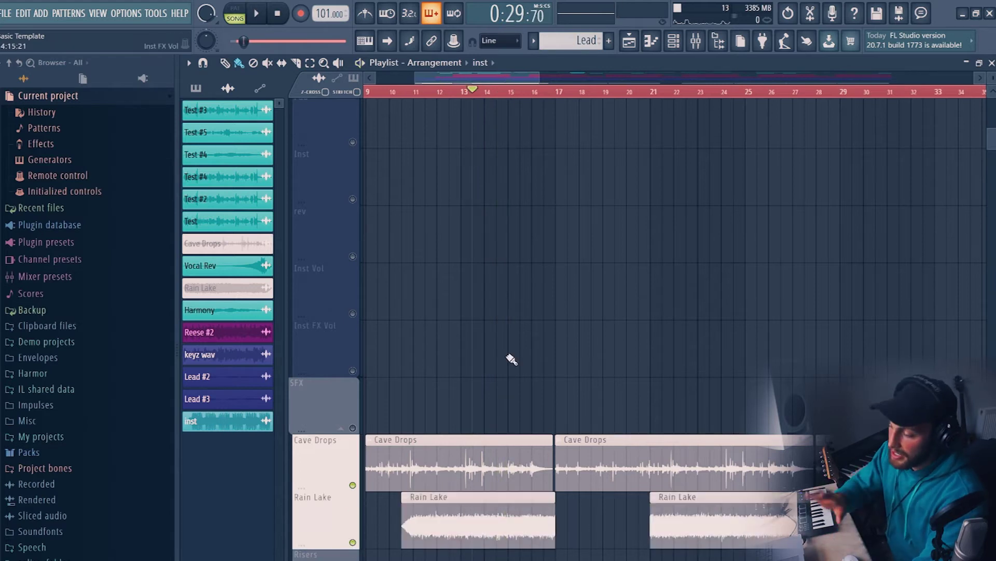
key("space")
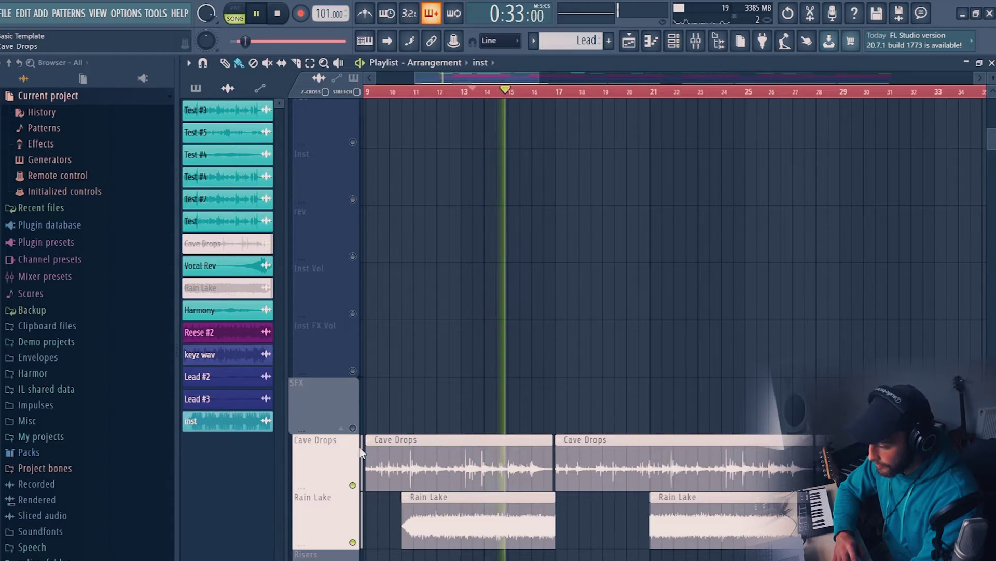
key("space")
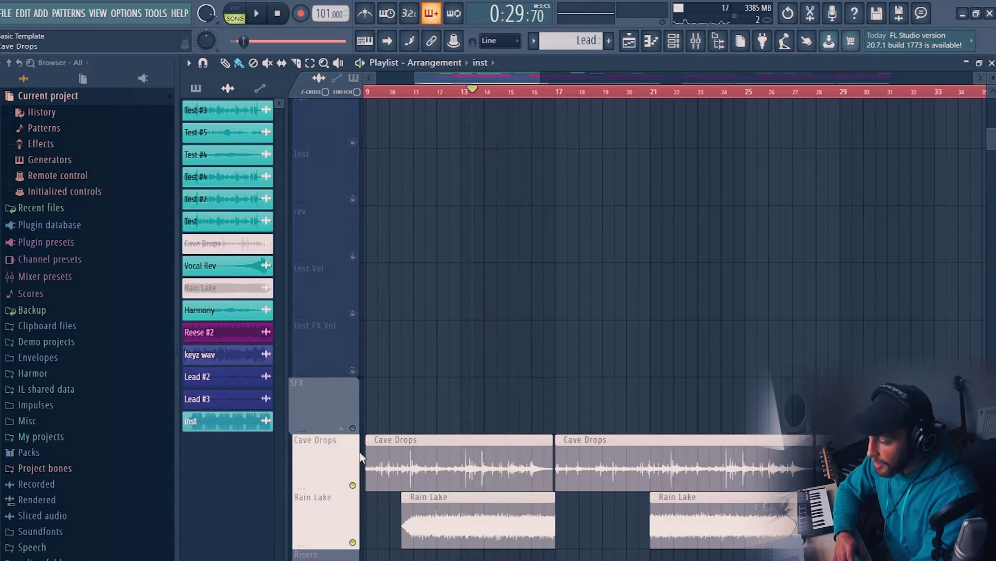
Play the arrangement from just after bar 13 with drums, bass, instruments and SFX active and the vocals muted
scroll(537, 243, "down", 6)
key("space")
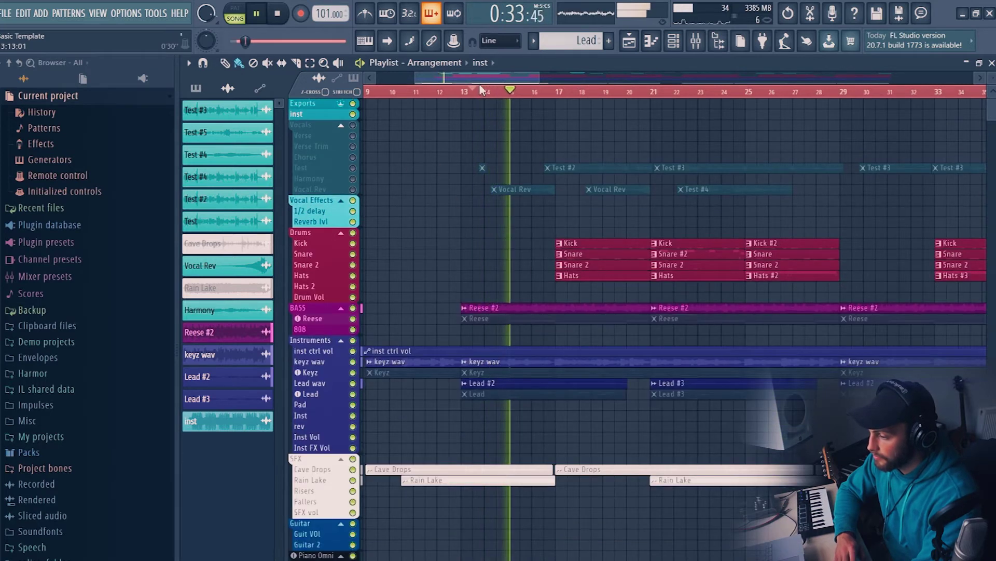
scroll(482, 91, "down", 5)
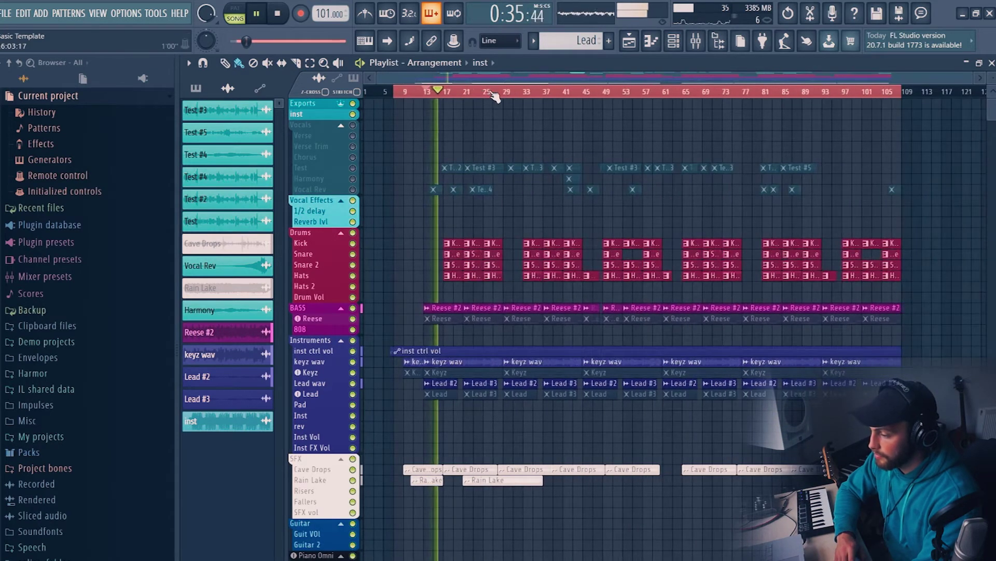
scroll(493, 96, "up", 1)
Check the Fruity Balance effect on the Reese mixer channel during playback, then close it and hide the mixer
key("F9")
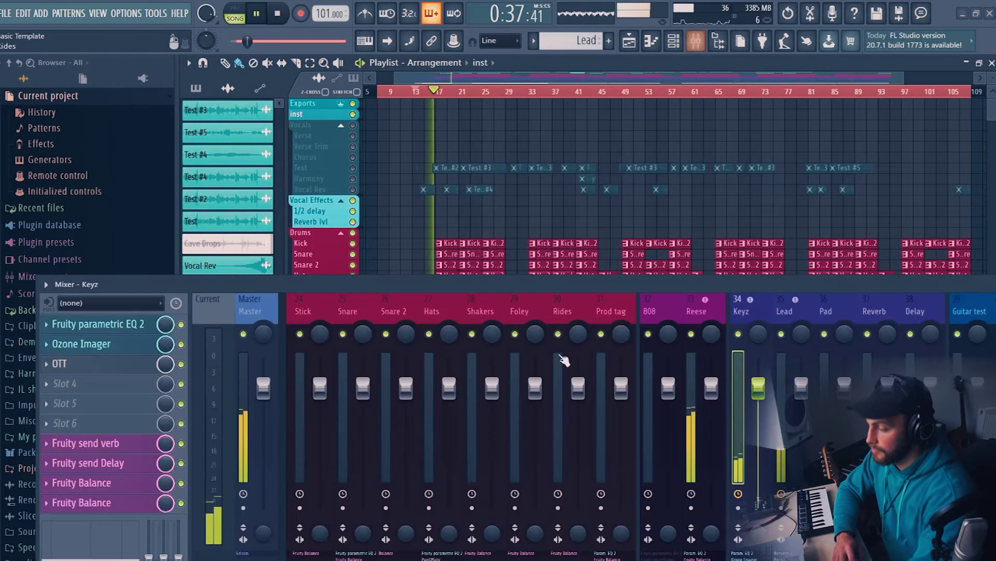
left_click(706, 307)
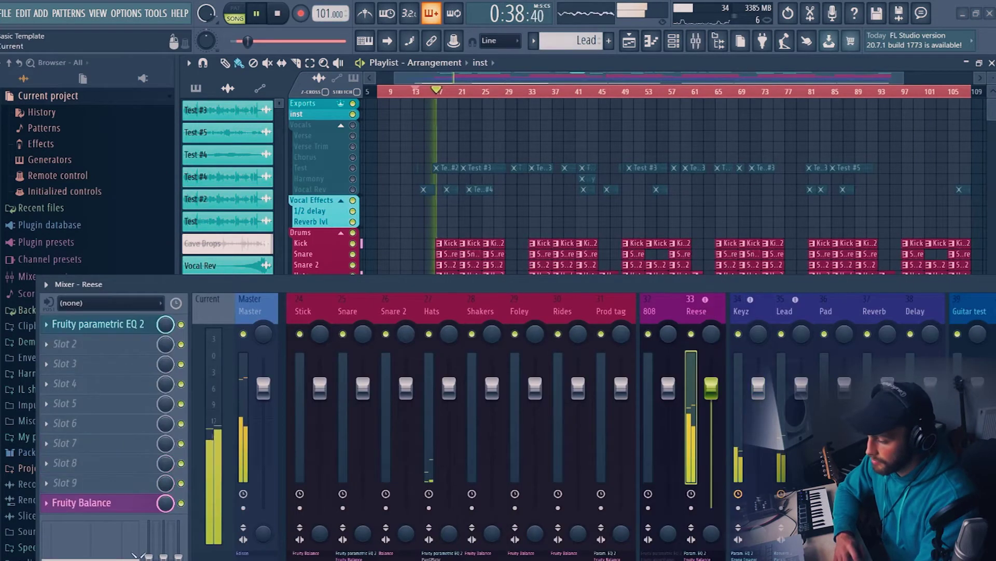
left_click(132, 507)
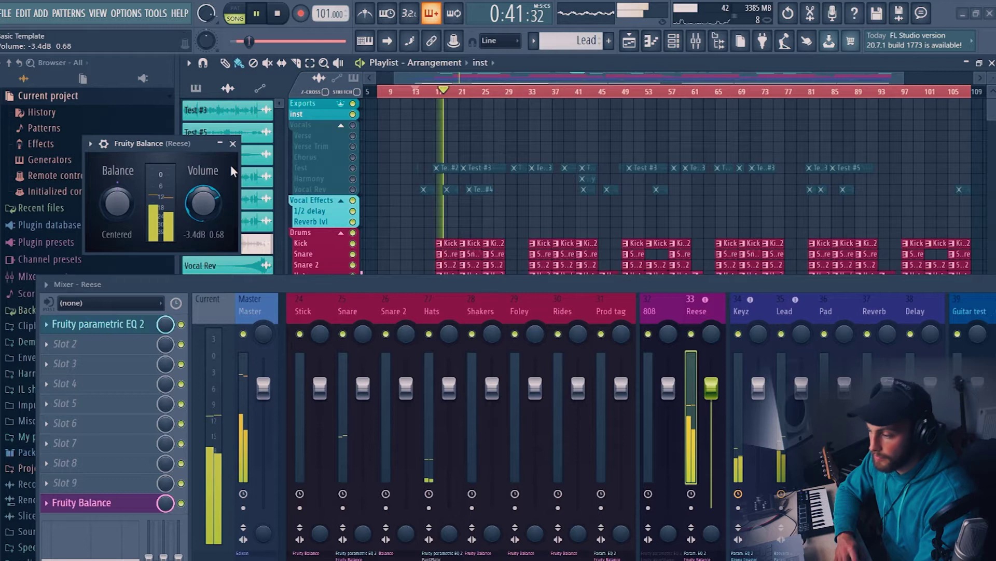
left_click(232, 143)
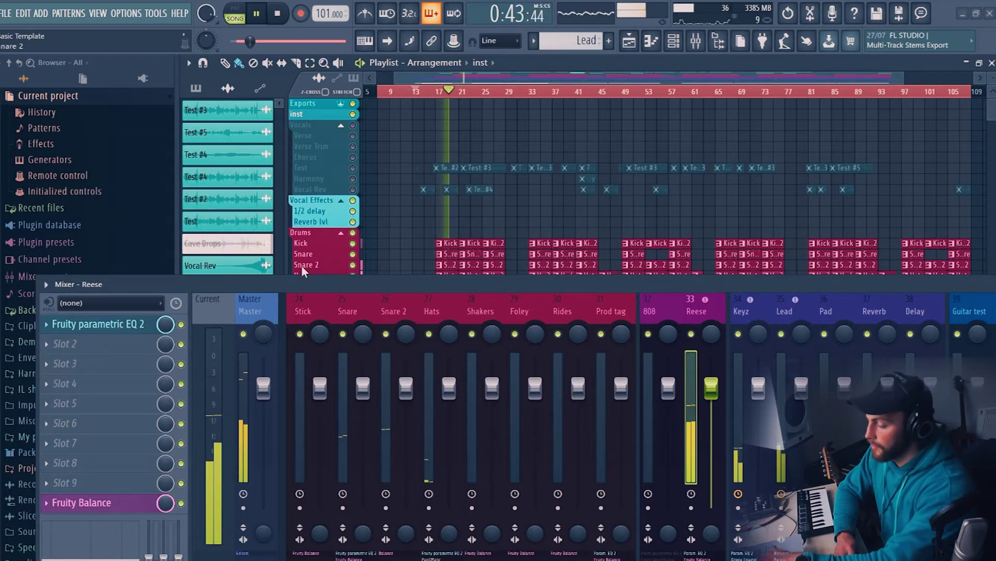
key("F9")
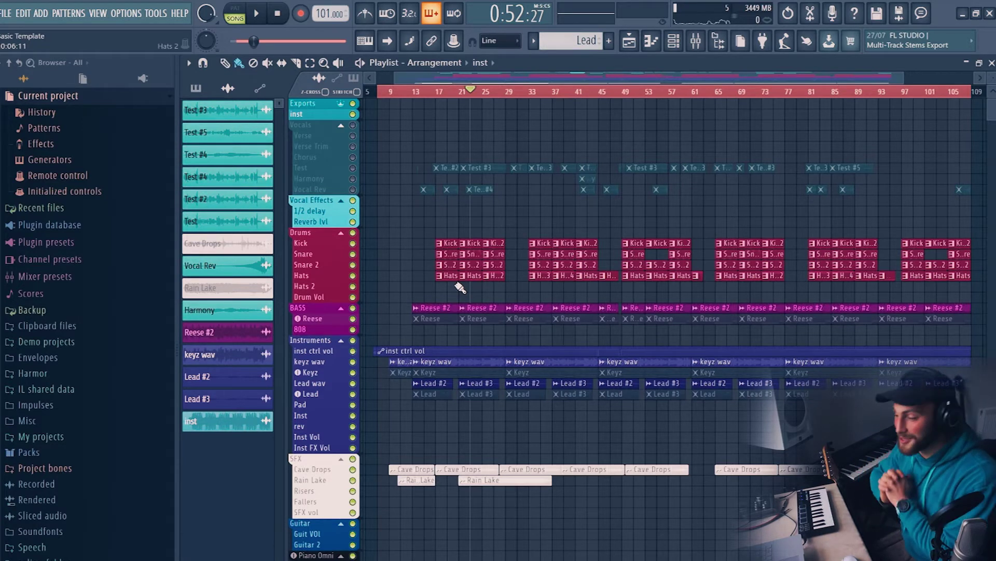
Select the Instru Cntrl mixer channel and inspect its Gross Beat effect
scroll(472, 285, "up", 3)
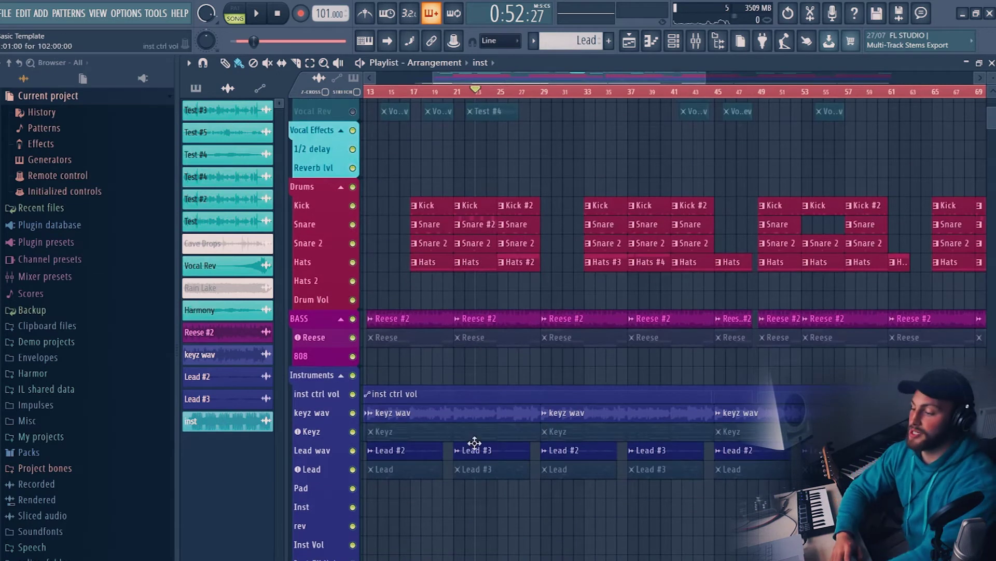
scroll(483, 440, "up", 3)
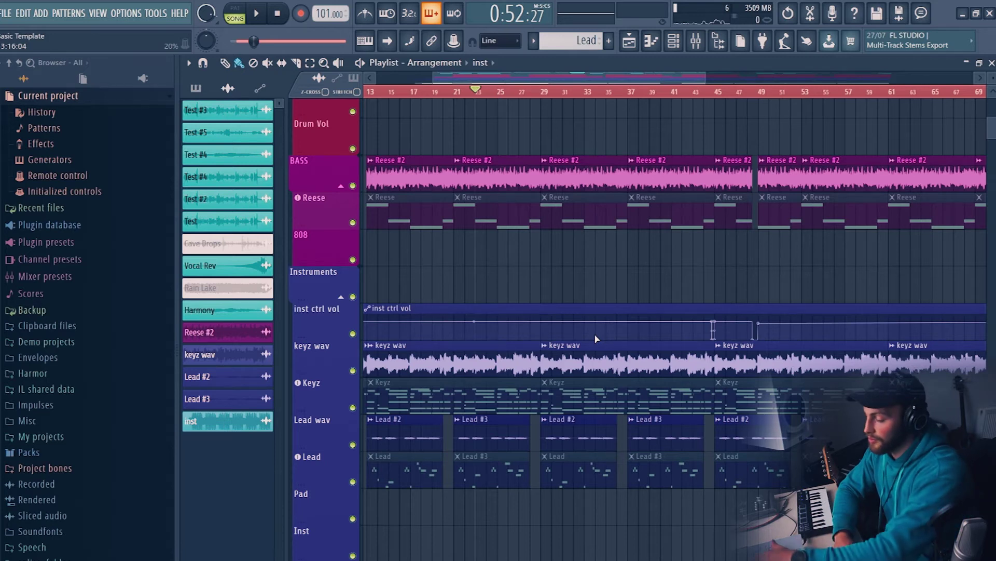
key("F9")
left_click(740, 309)
scroll(740, 309, "left", 5)
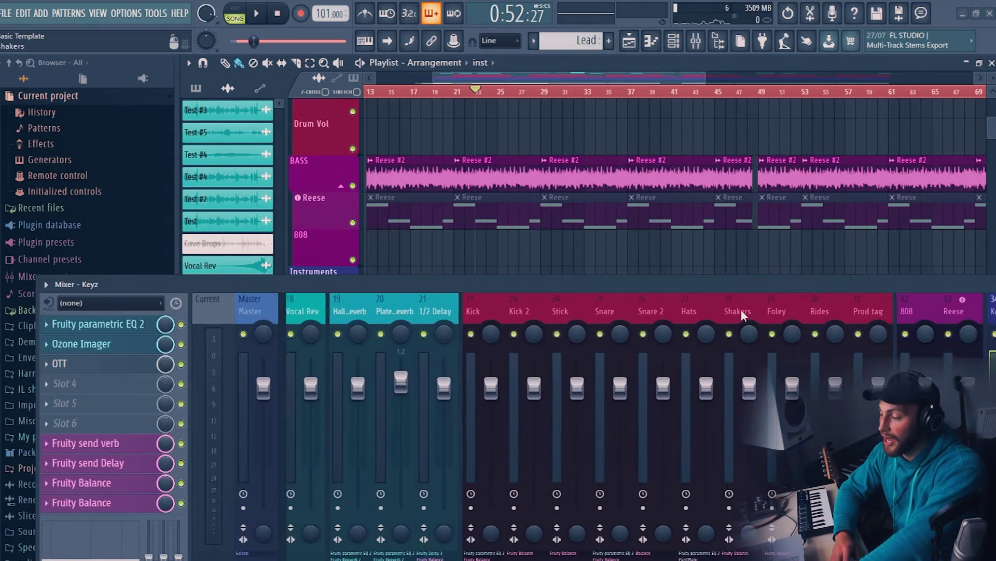
scroll(740, 309, "left", 5)
left_click(614, 314)
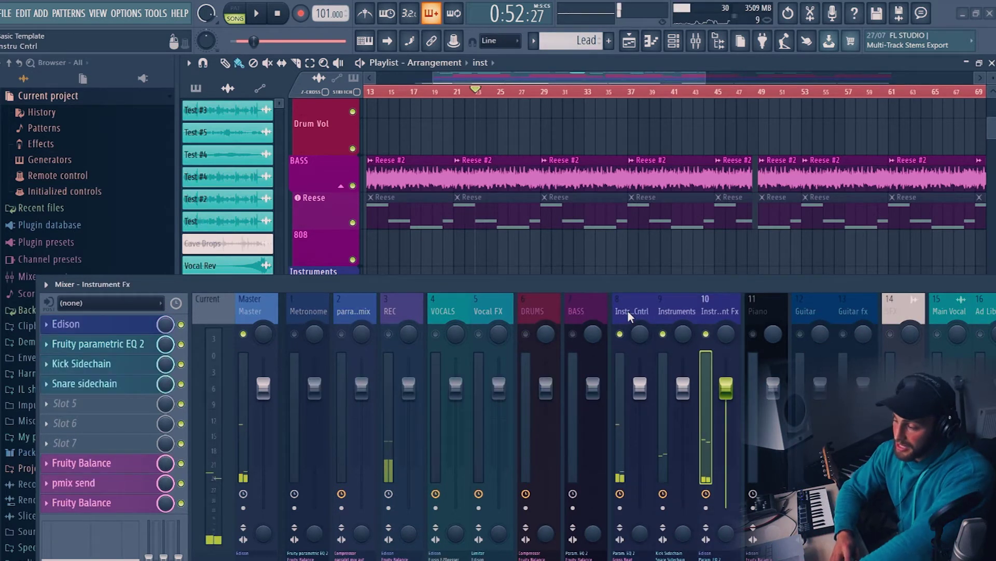
left_click(627, 311)
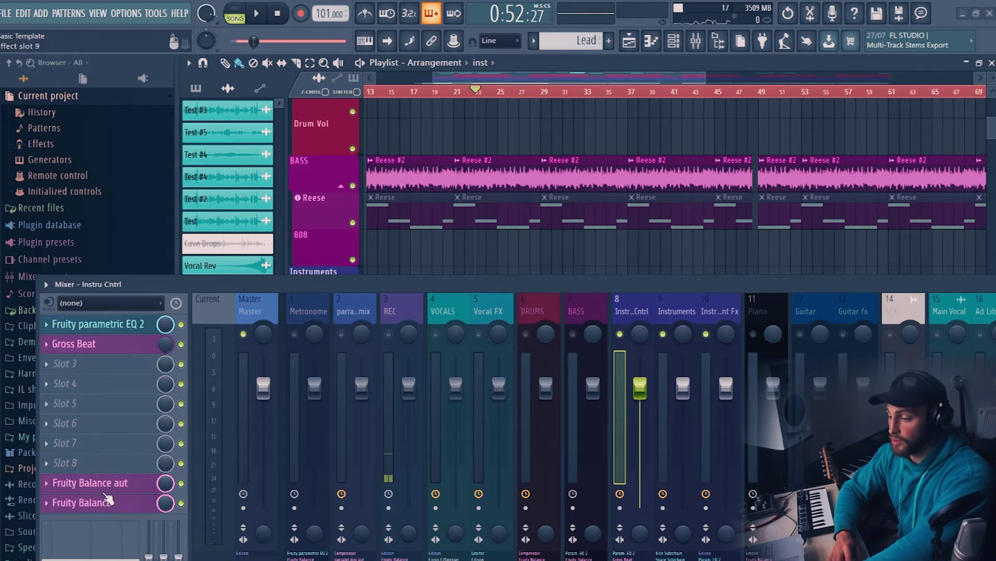
left_click(119, 326)
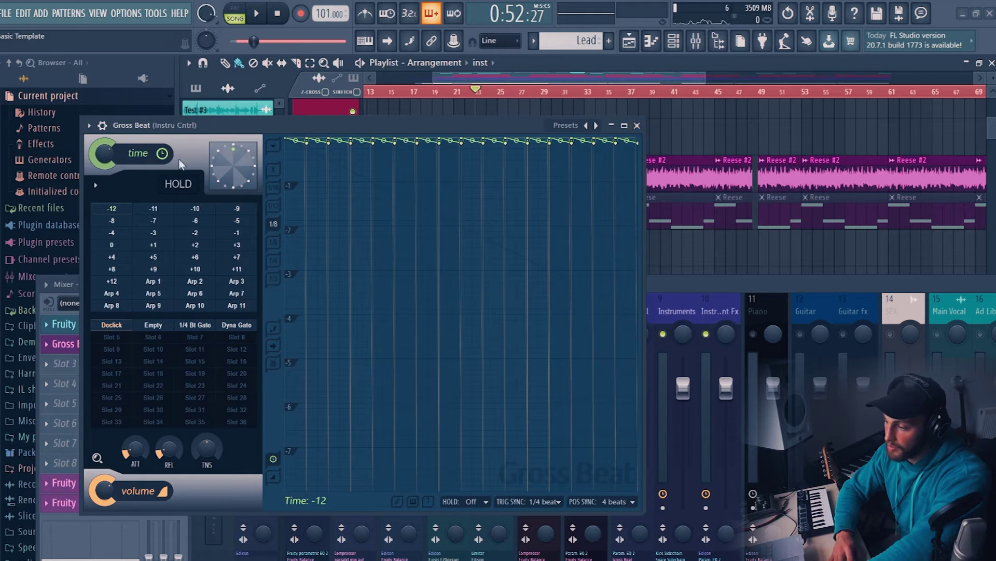
left_click(637, 125)
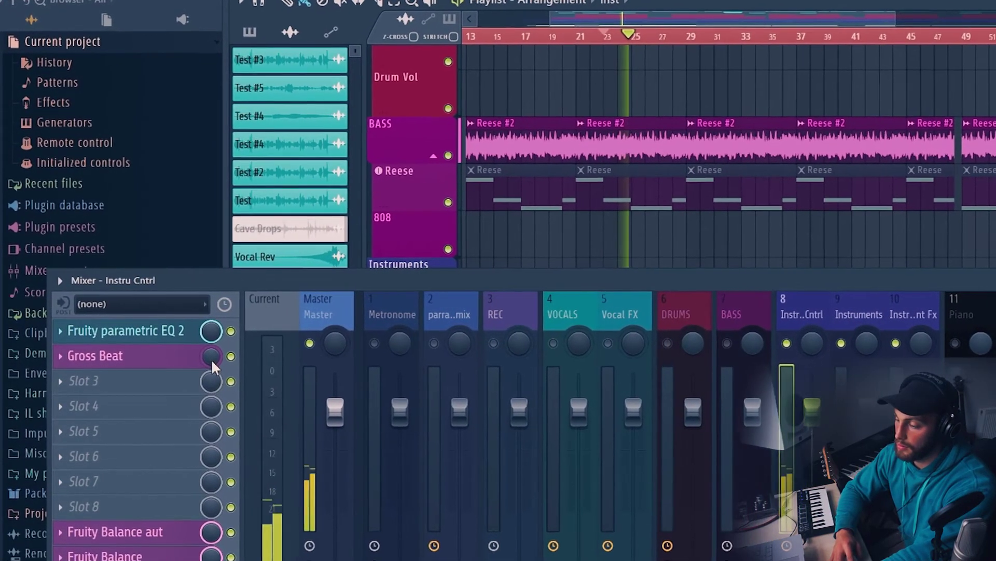
Raise the mix level of Gross Beat on the Instru Cntrl channel while the song plays
left_click_drag(212, 359, 228, 299)
left_click_drag(244, 364, 244, 335)
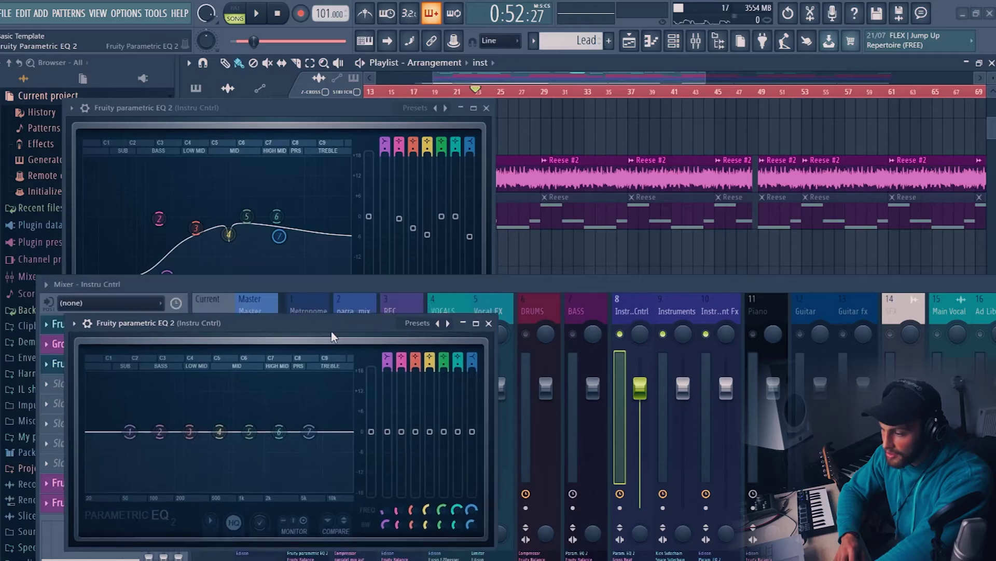
Place the second Fruity parametric EQ 2 window below the first and view Gross Beat's settings
left_click_drag(331, 328, 303, 408)
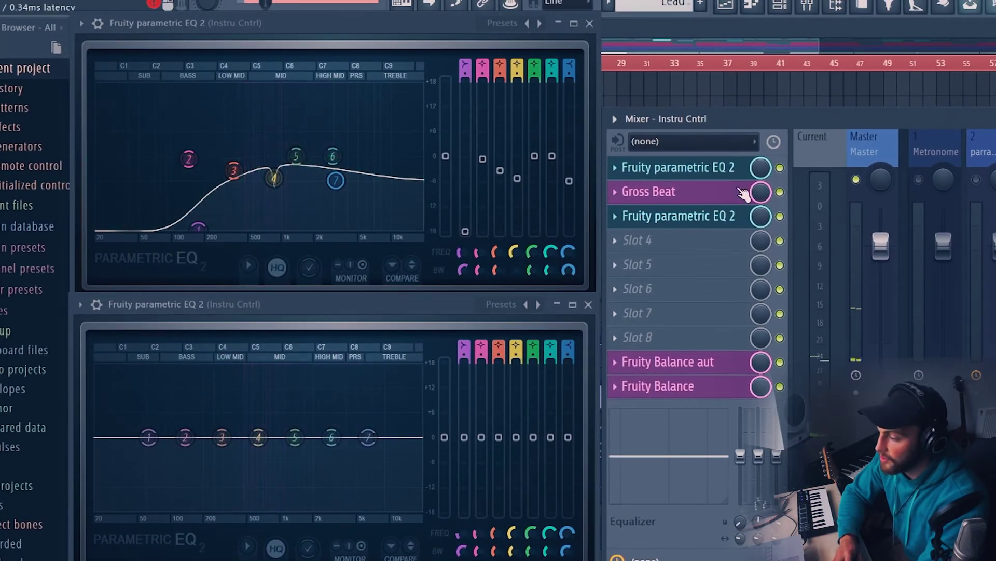
left_click(707, 192)
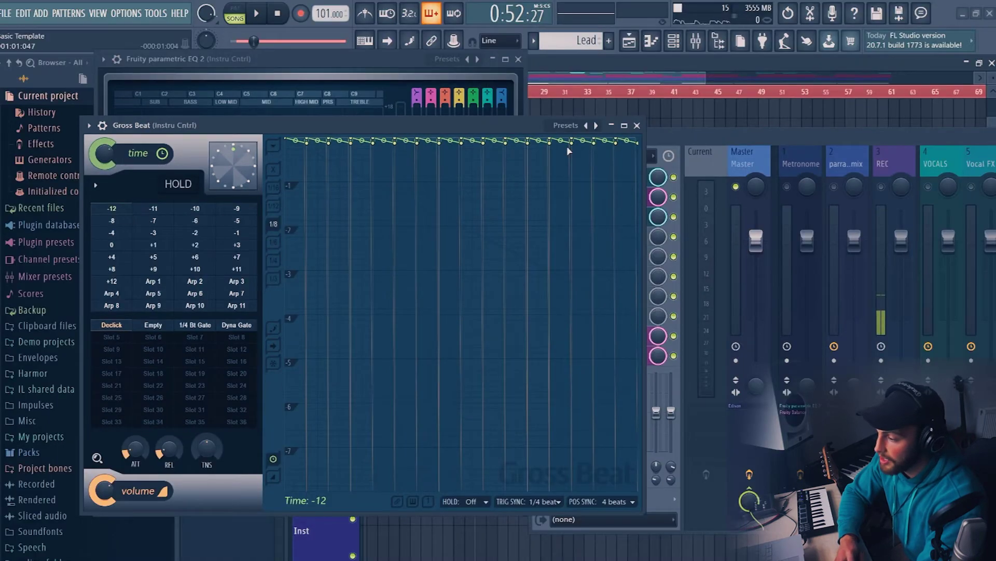
left_click(637, 126)
Play the instruments and raise the Gross Beat mix level to 100%, comparing the spectrum in both EQ windows
key("space")
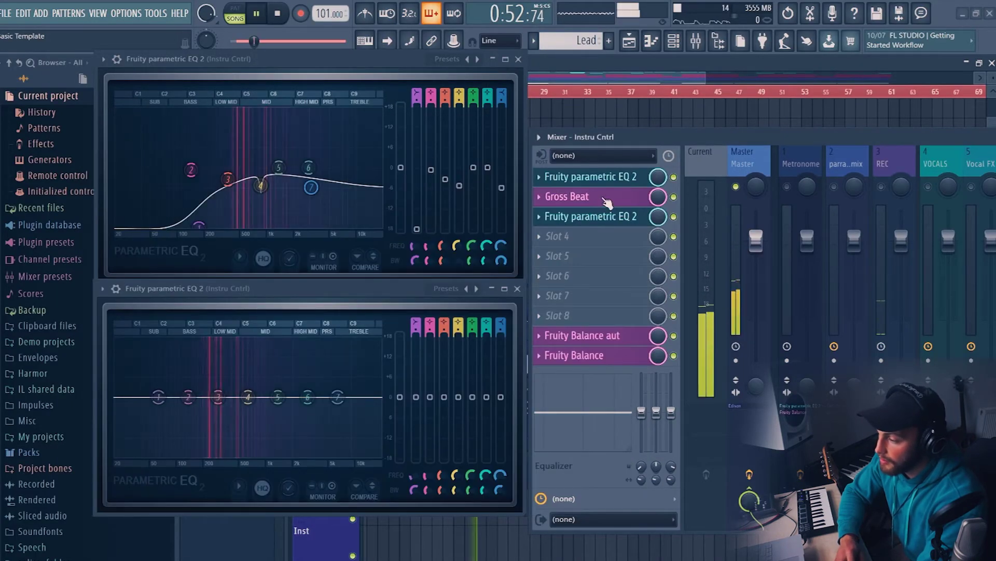
key("space")
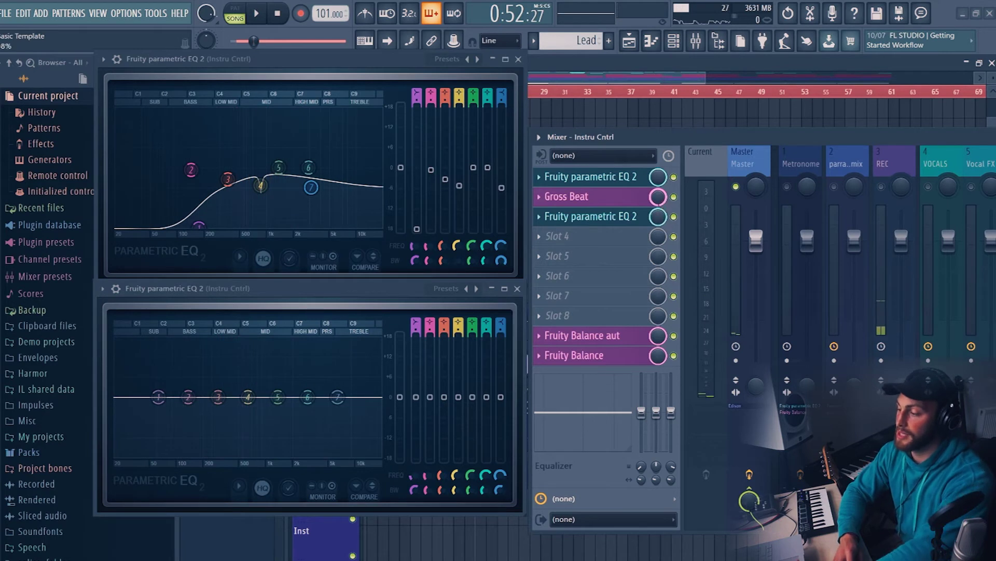
key("space")
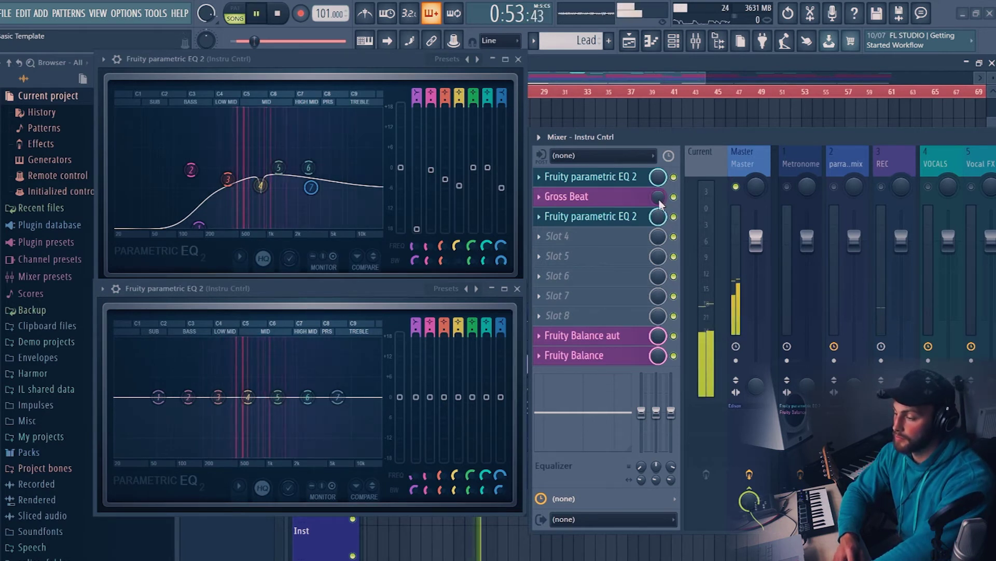
left_click_drag(659, 200, 659, 183)
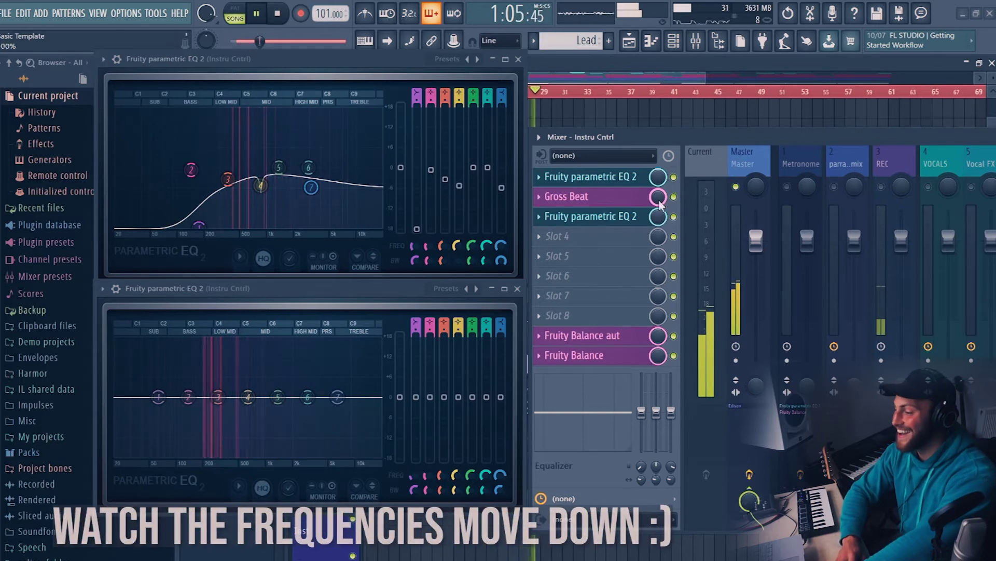
key("space")
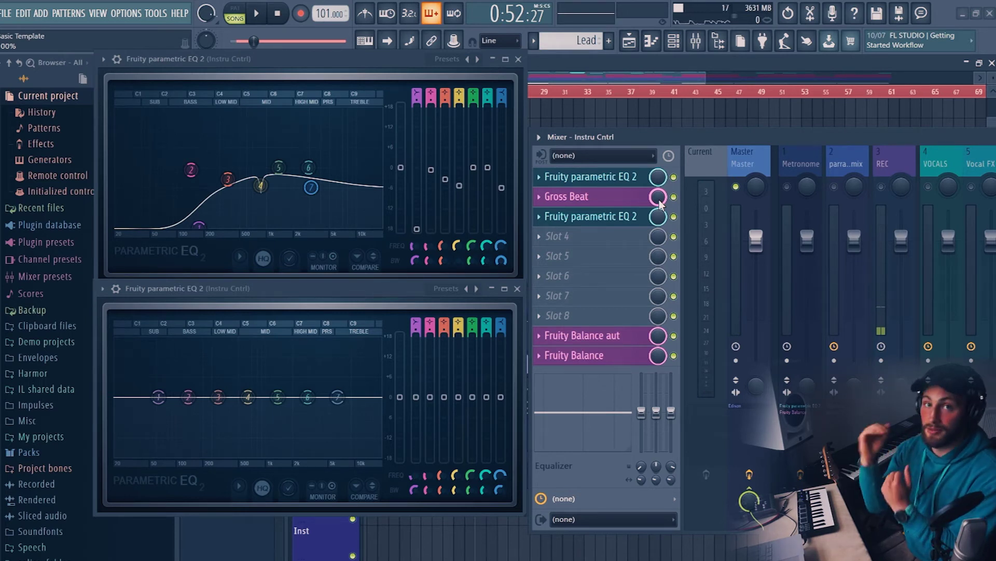
Reduce the Gross Beat mix level to a partial amount, play the instruments, and turn the level fully down
left_click_drag(659, 200, 659, 203)
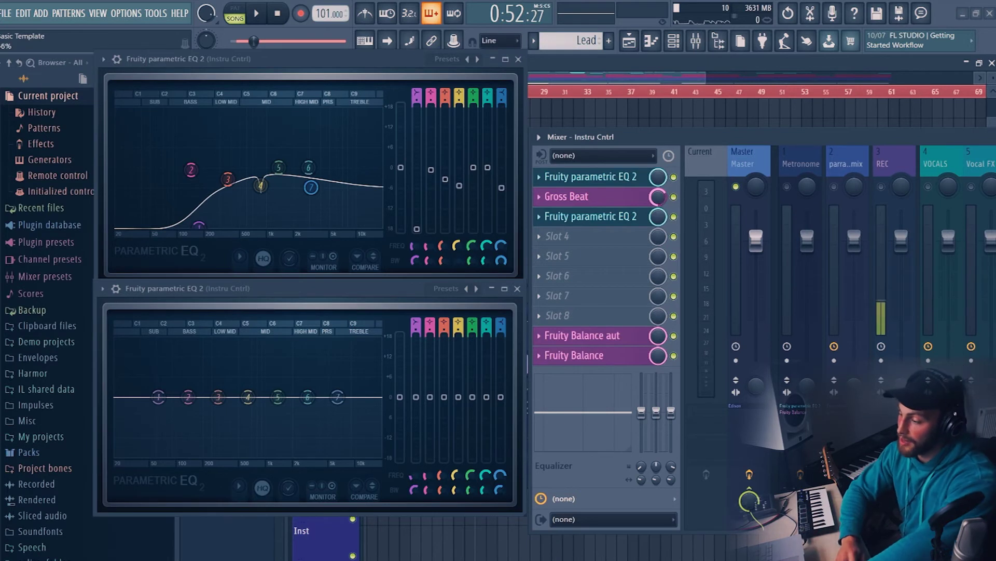
key("space")
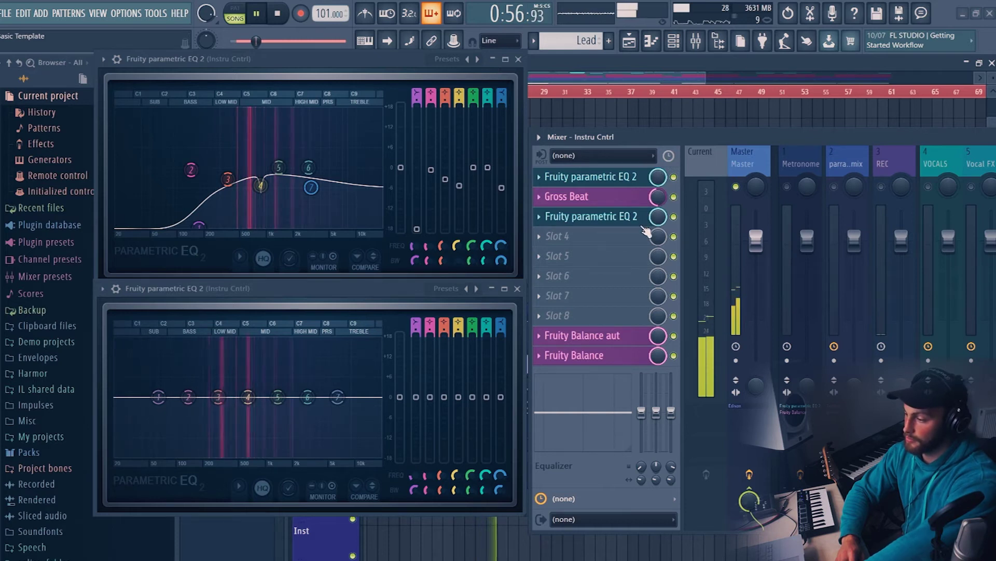
left_click_drag(659, 195, 659, 233)
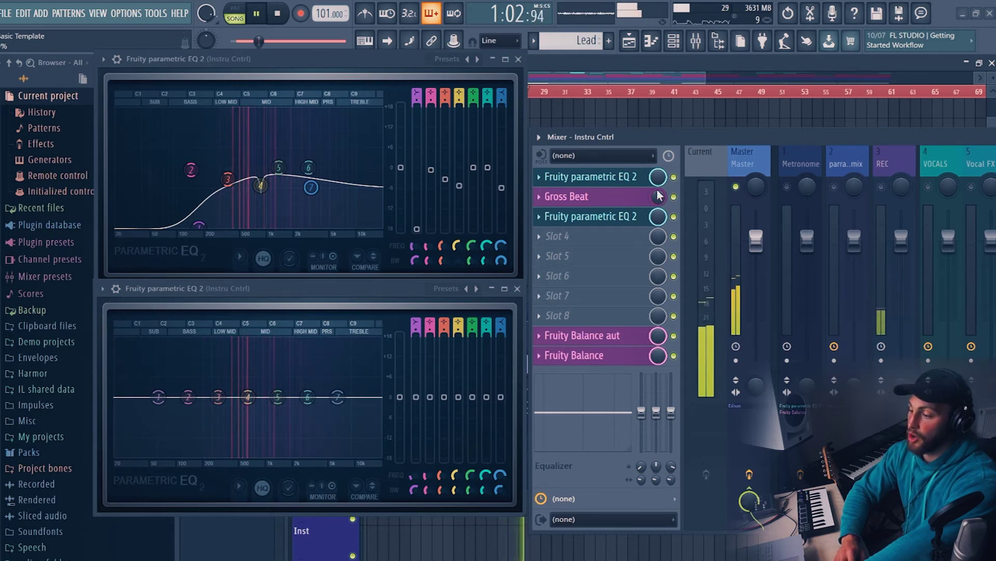
key("space")
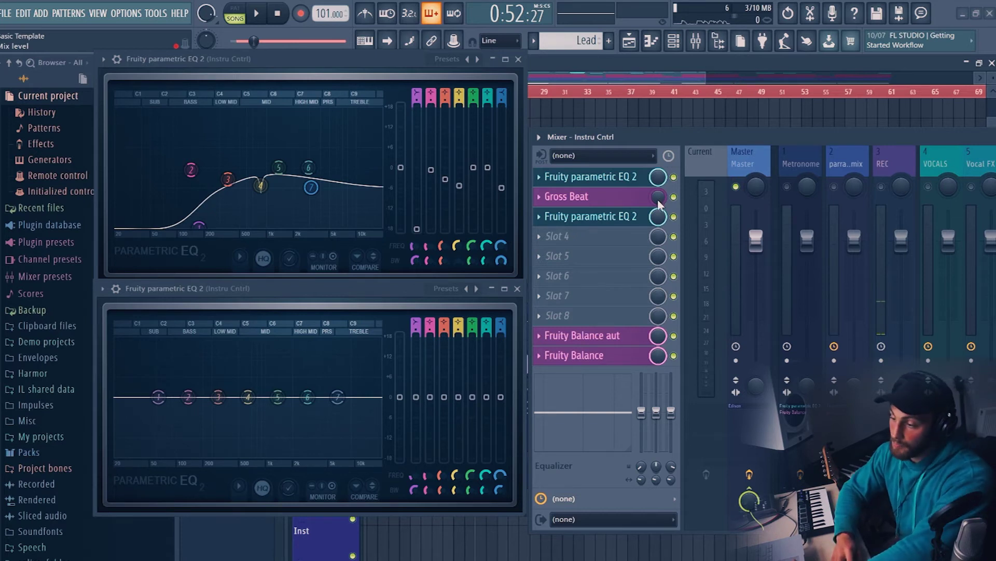
Move the mixer window so the channels up to Guitar are visible, and mute the REC channel while the song plays
key("space")
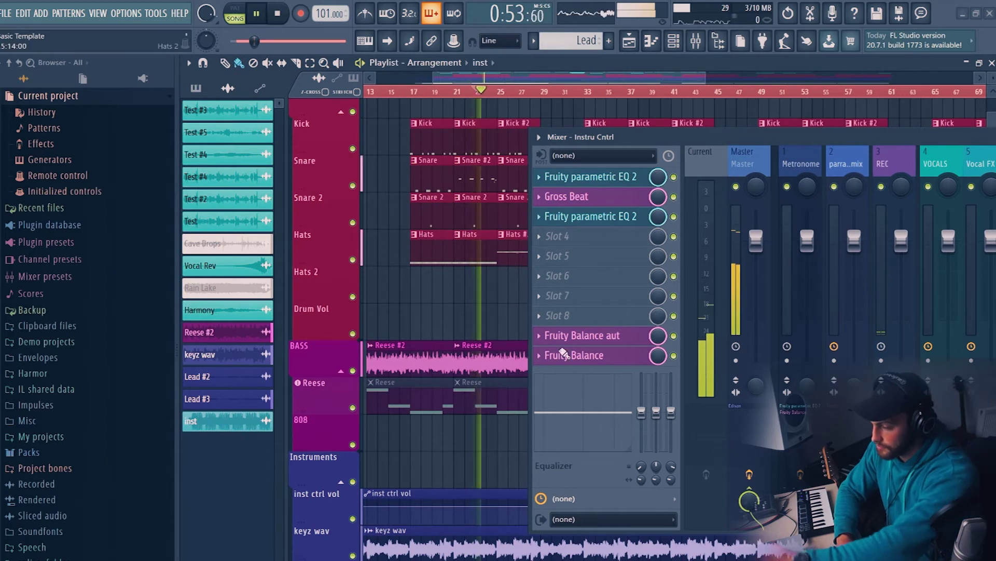
key("F9")
key("F9")
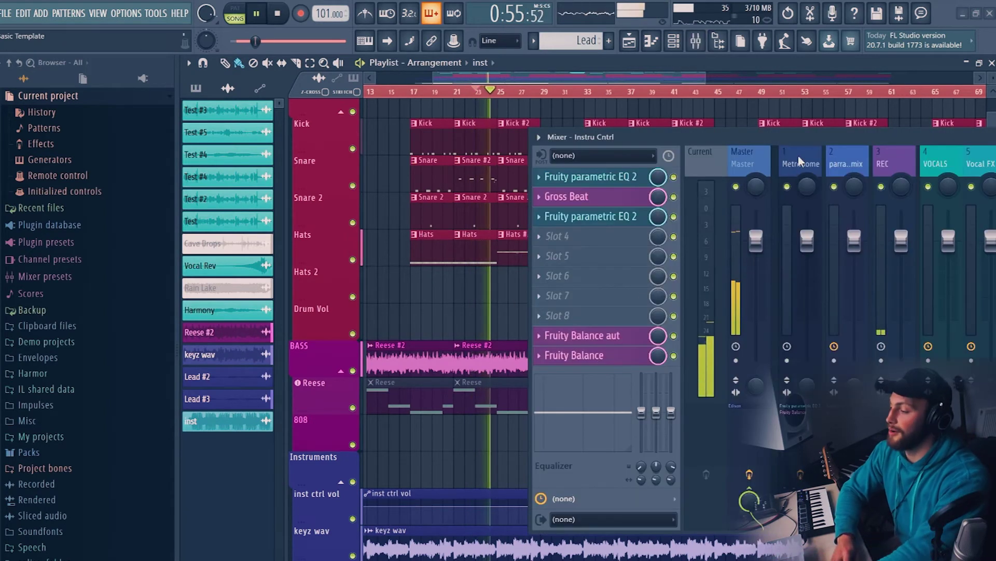
left_click_drag(774, 139, 454, 207)
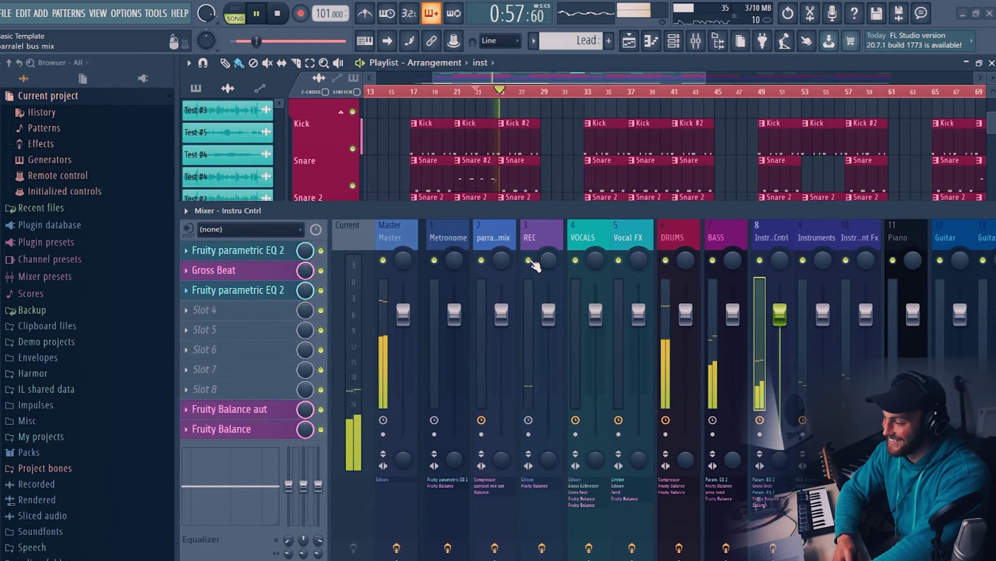
left_click(530, 261)
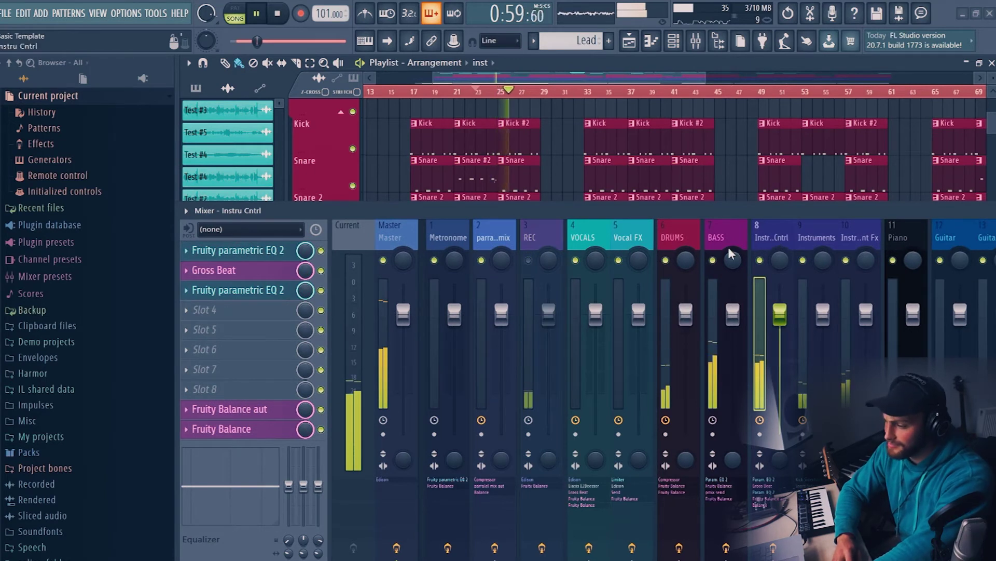
View Gross Beat's time settings on the Instru Cntrl channel during playback and close its window
left_click(260, 293)
left_click(276, 272)
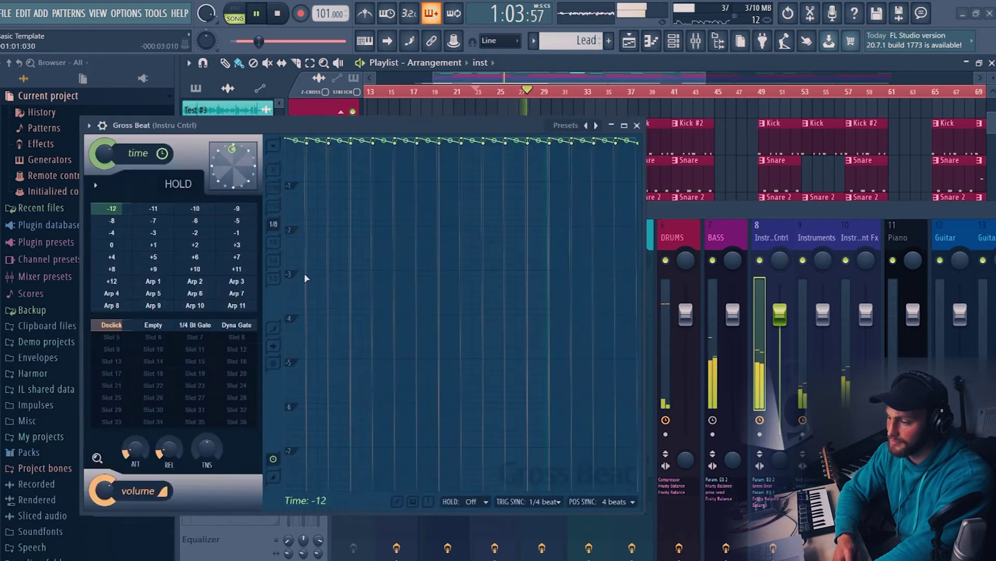
left_click(636, 125)
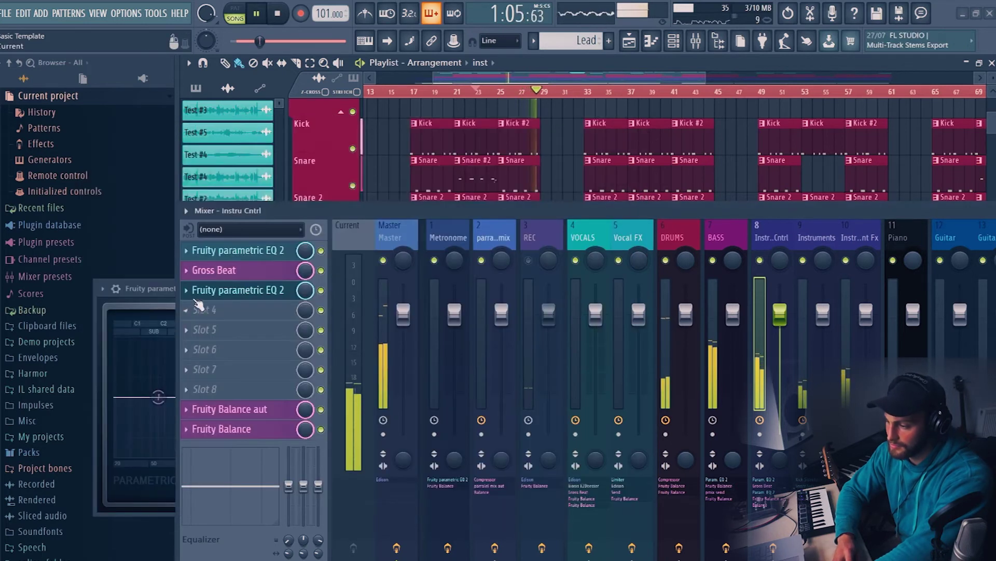
left_click(239, 270)
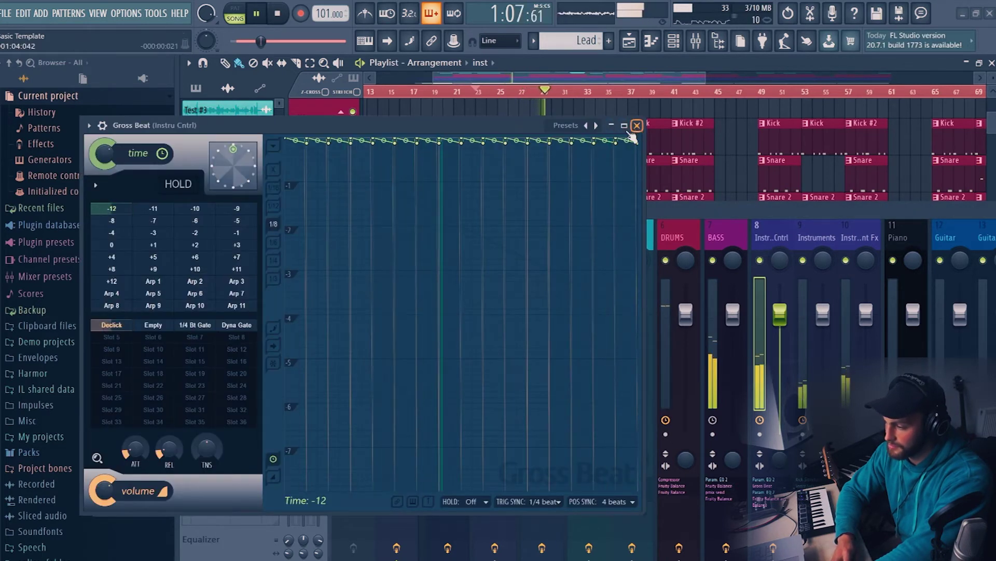
left_click(636, 125)
Vary the Gross Beat mix level on the Instru Cntrl channel during playback, leave it fully down, and stop the song
left_click(310, 275)
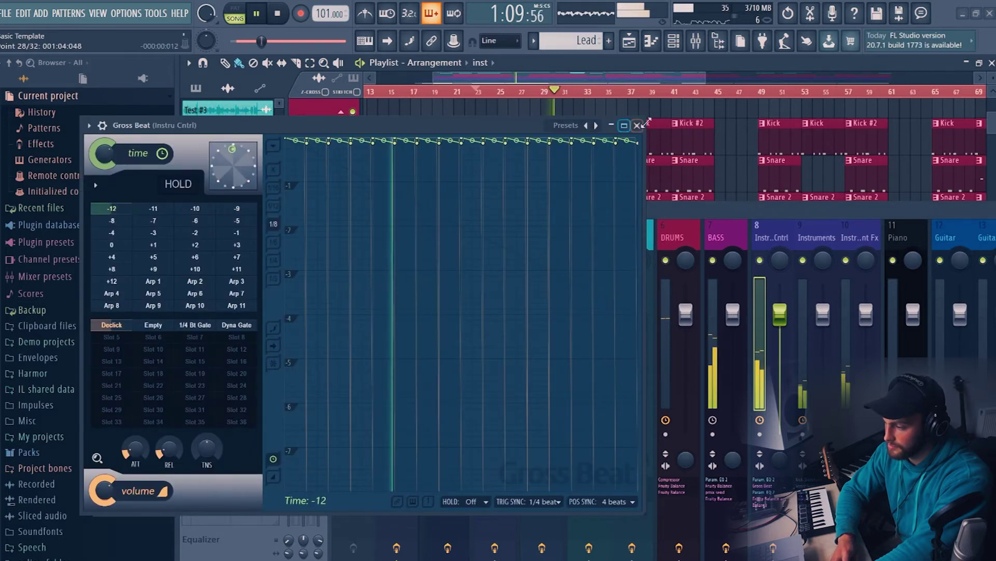
left_click(309, 278)
left_click_drag(309, 276, 309, 282)
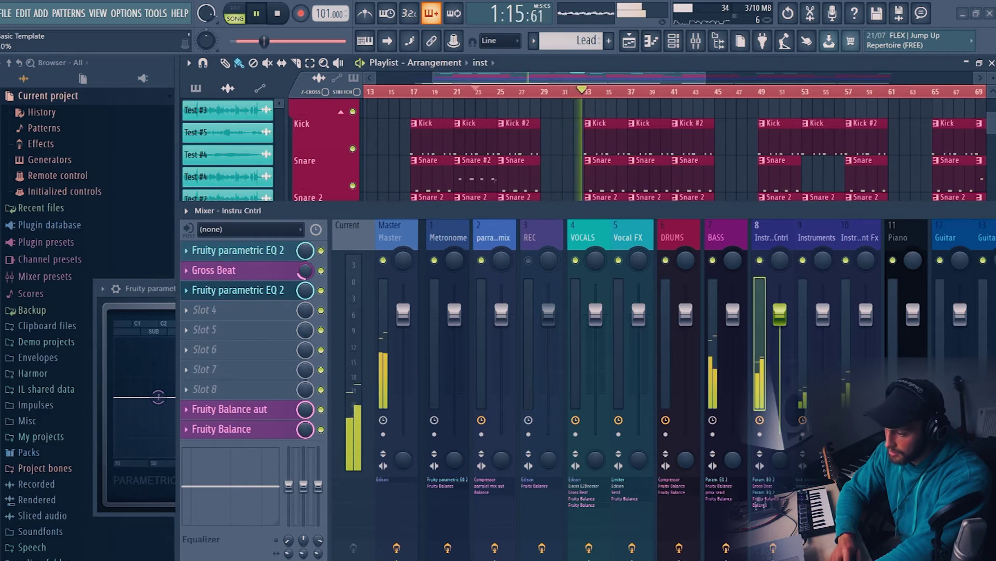
left_click_drag(305, 270, 305, 285)
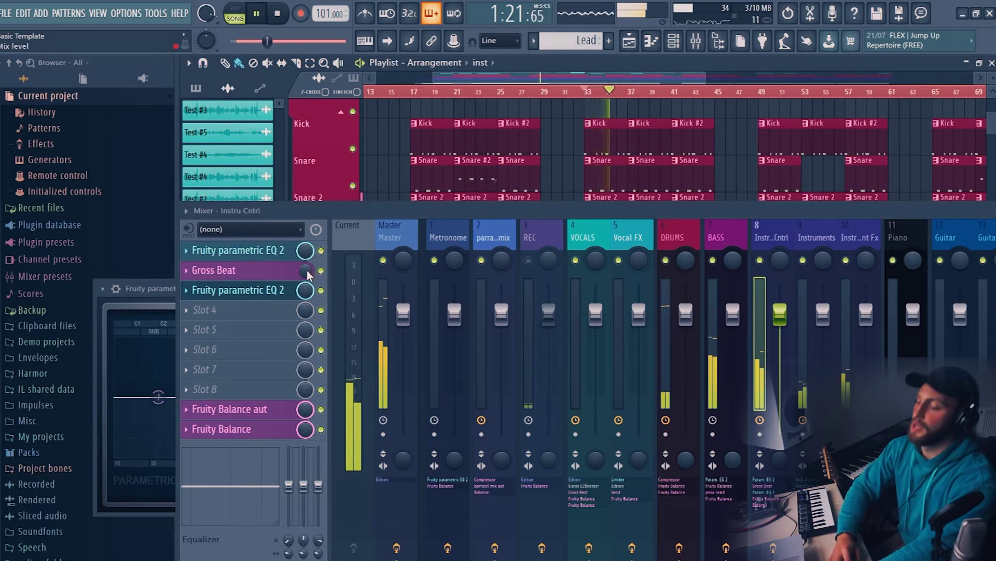
left_click_drag(307, 270, 307, 217)
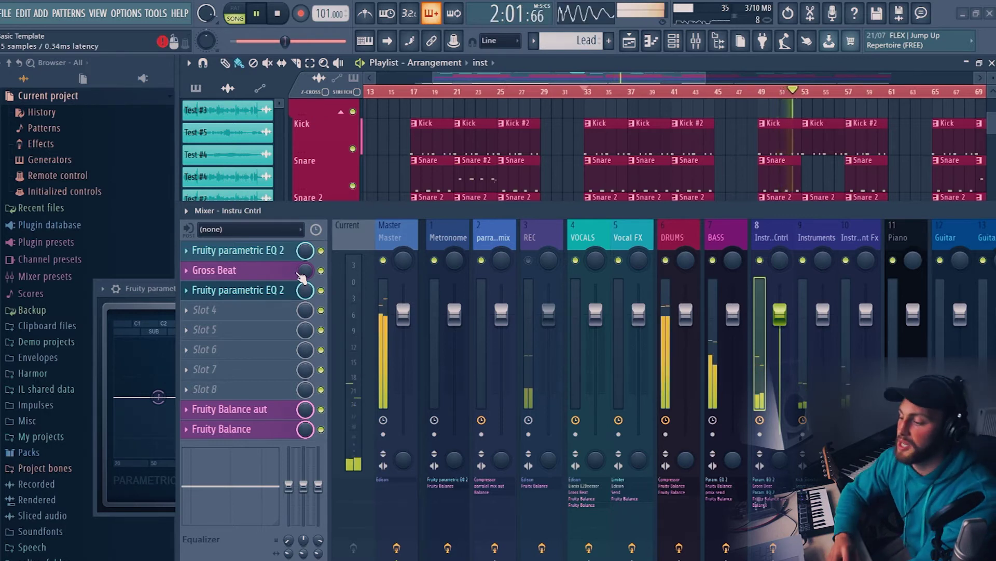
key("space")
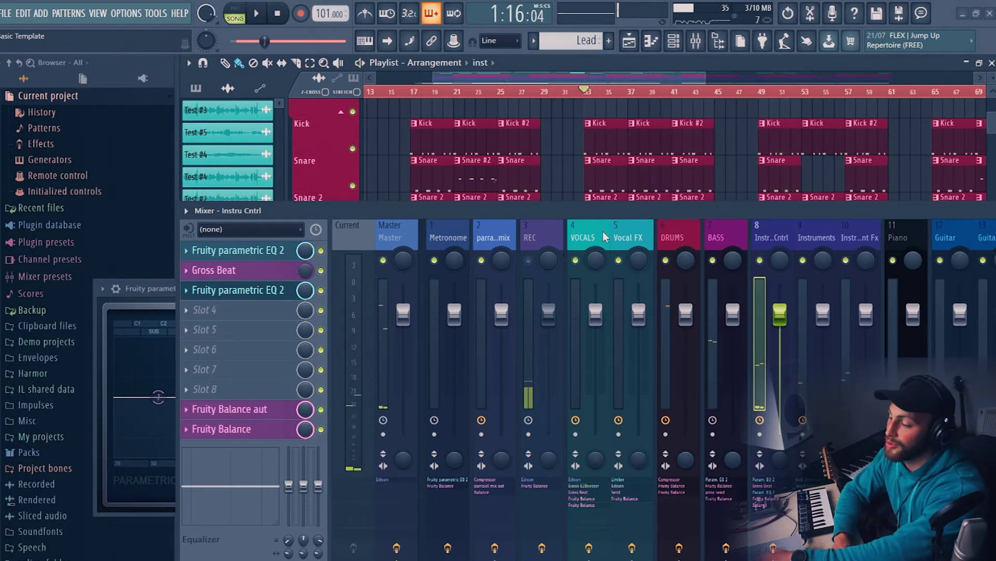
Hide the mixer and the EQ window, and look over the bass, instrument and drum tracks in the playlist
key("F9")
left_click(523, 286)
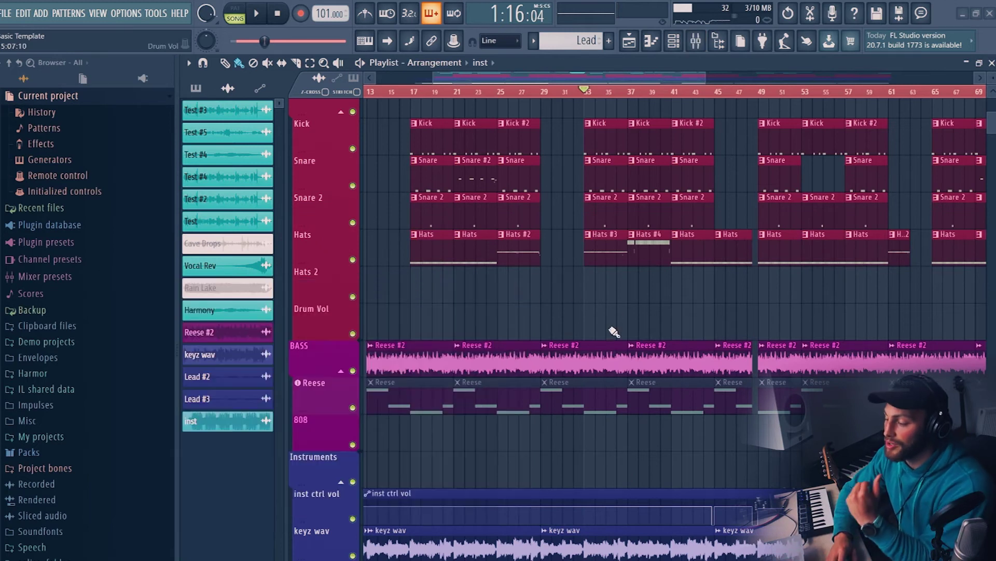
scroll(614, 331, "down", 6)
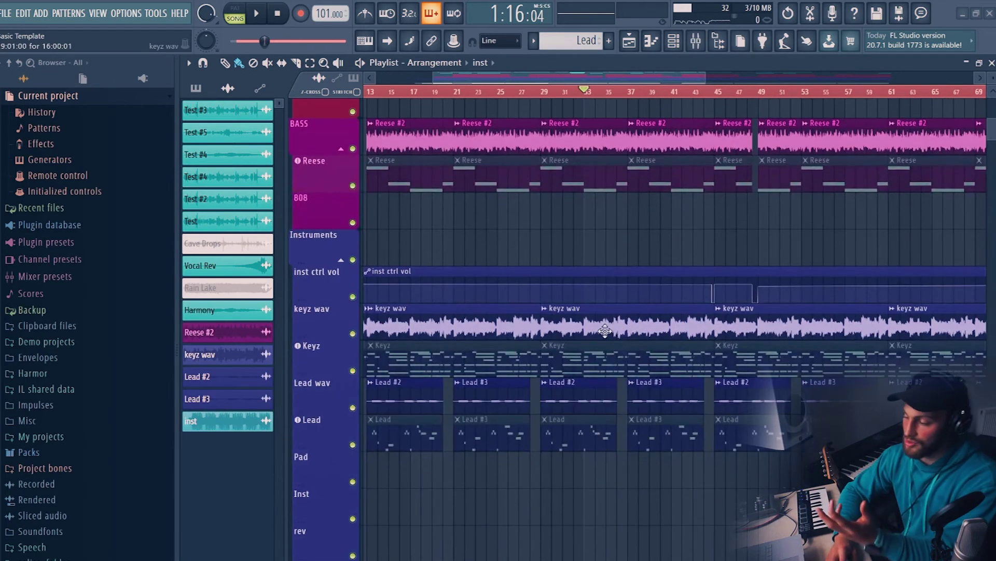
scroll(355, 443, "down", 3)
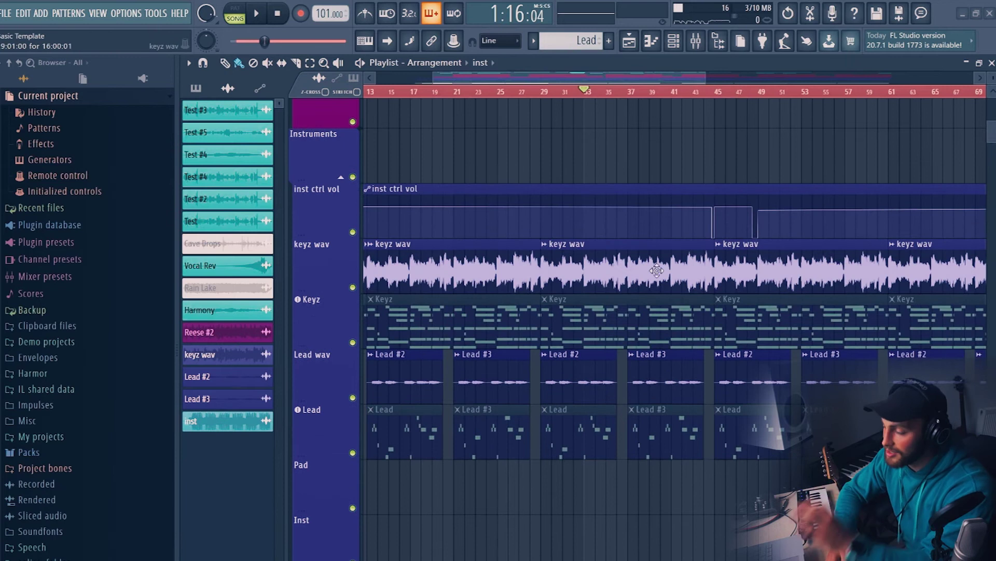
scroll(645, 95, "down", 3)
scroll(645, 95, "down", 1)
scroll(652, 183, "down", 3)
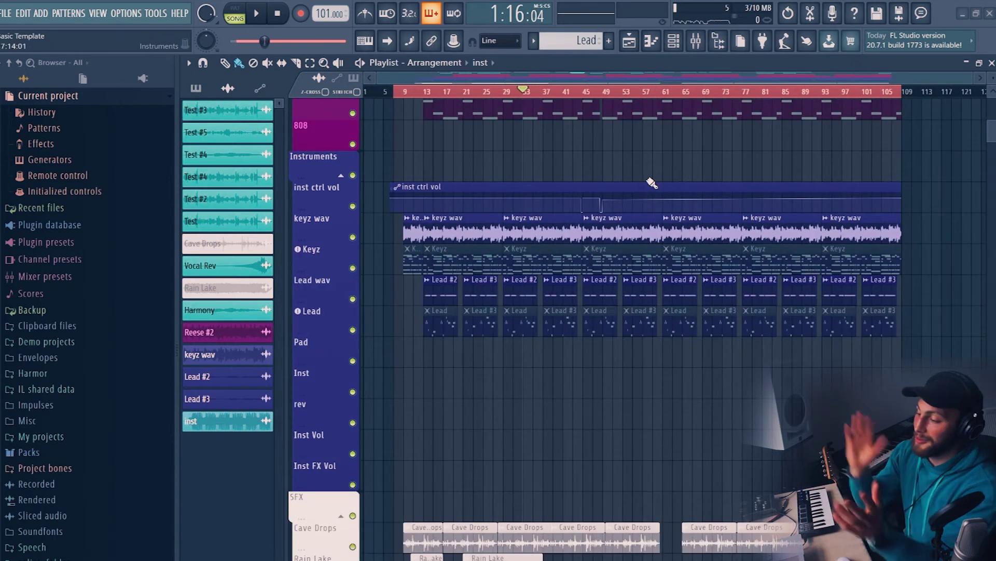
scroll(652, 183, "up", 3)
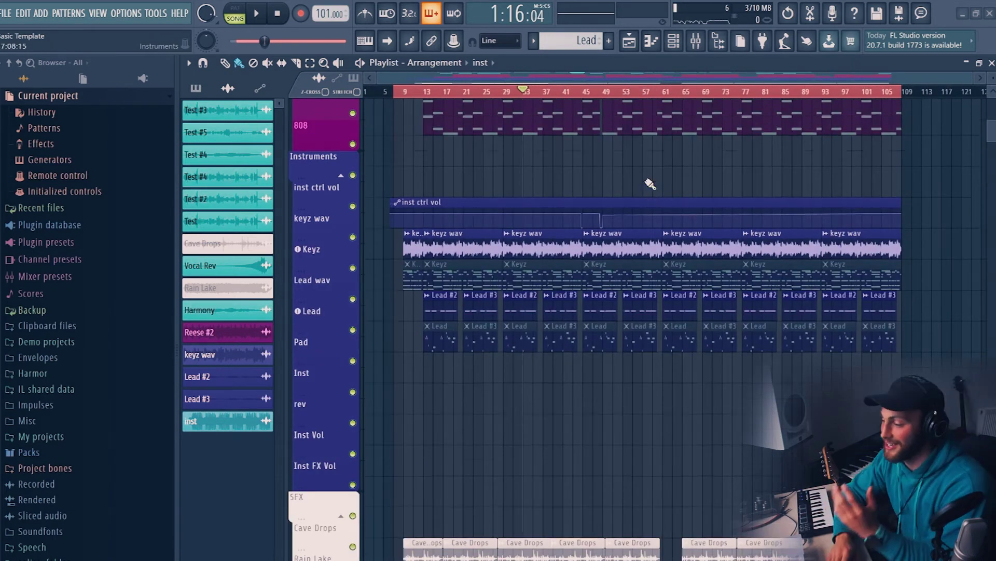
scroll(334, 356, "down", 2)
scroll(335, 356, "down", 1)
scroll(626, 317, "up", 2)
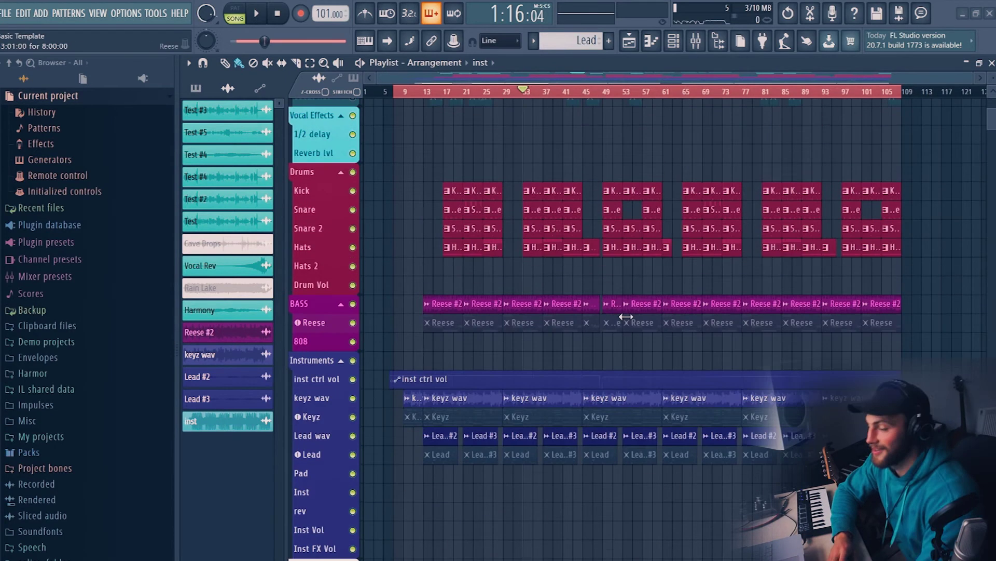
Bring the vocal tracks into view in the playlist and play the song from around bar 15
key("F9")
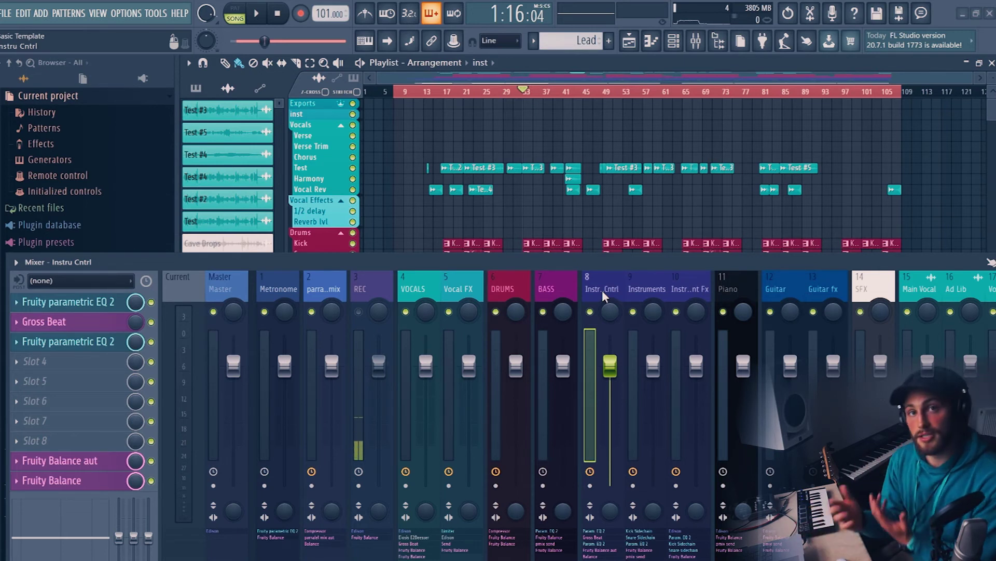
scroll(489, 227, "up", 5)
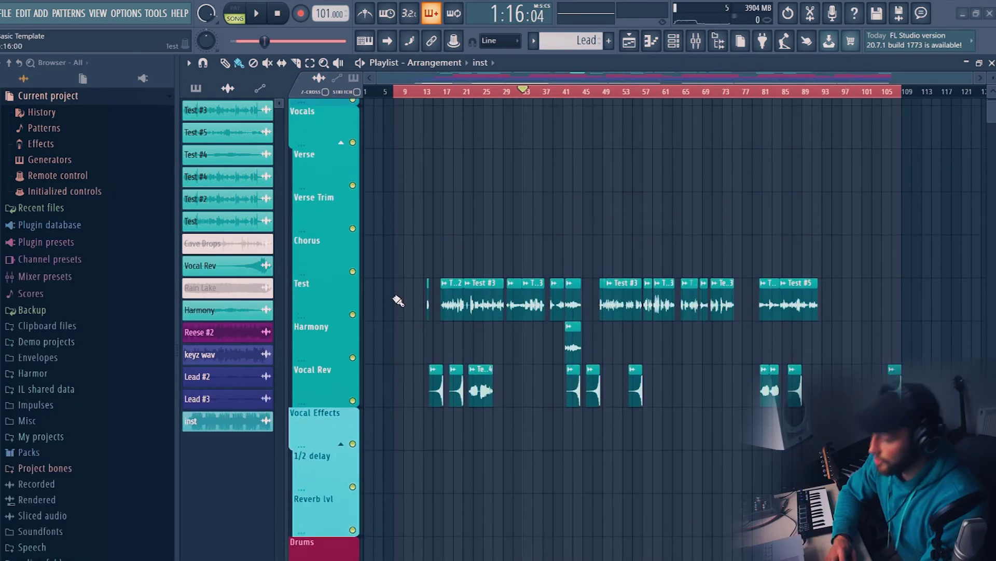
scroll(398, 301, "up", 2)
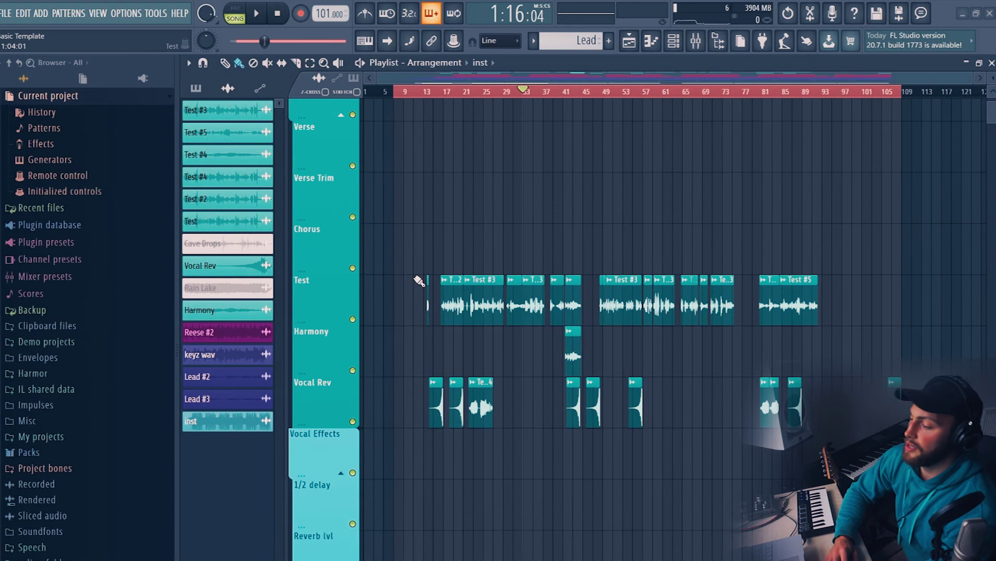
scroll(352, 317, "up", 2)
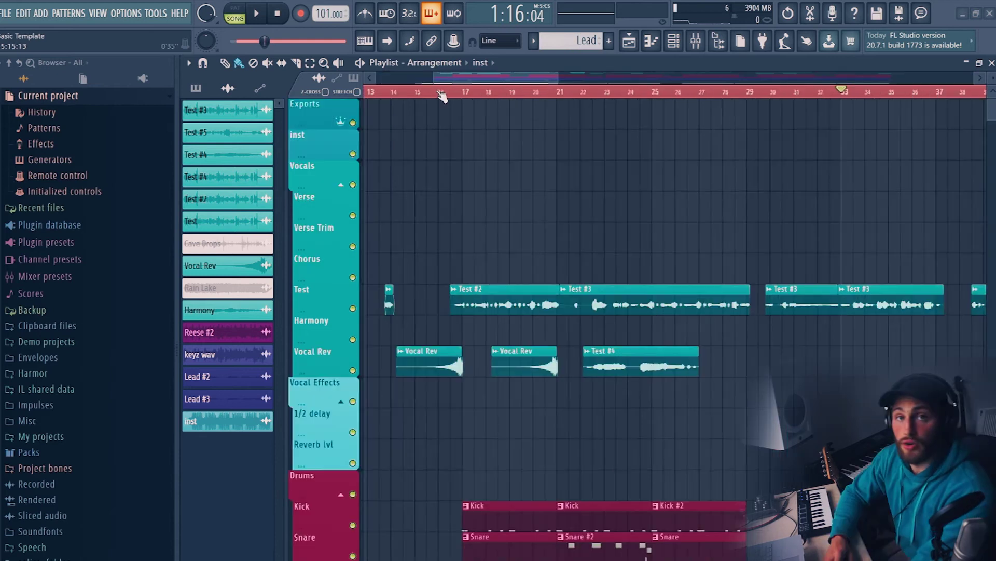
scroll(442, 96, "up", 2)
left_click(419, 94)
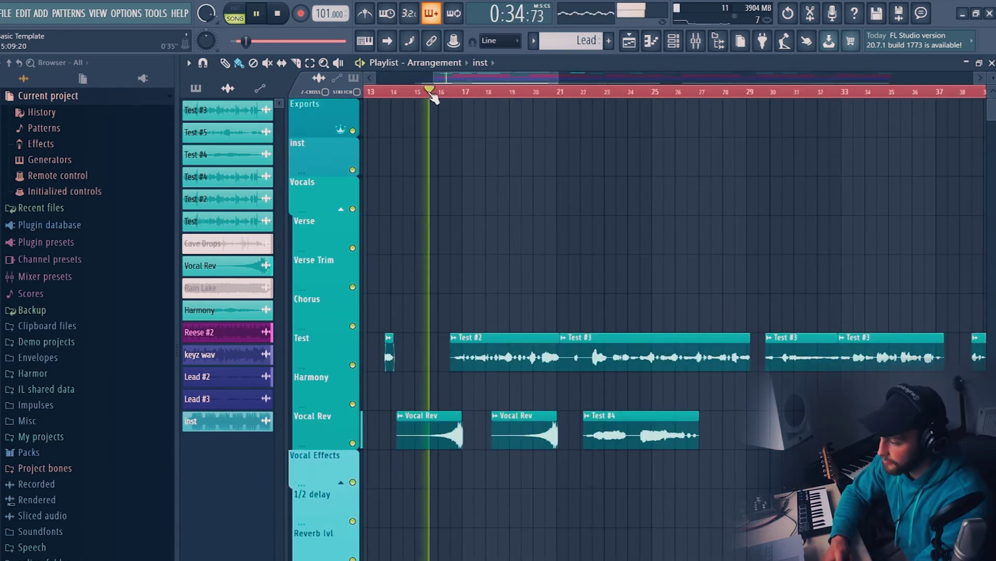
Listen to the Test and Vocal Rev clips against the drum, bass and instrument tracks
scroll(542, 270, "down", 3)
scroll(548, 297, "down", 1)
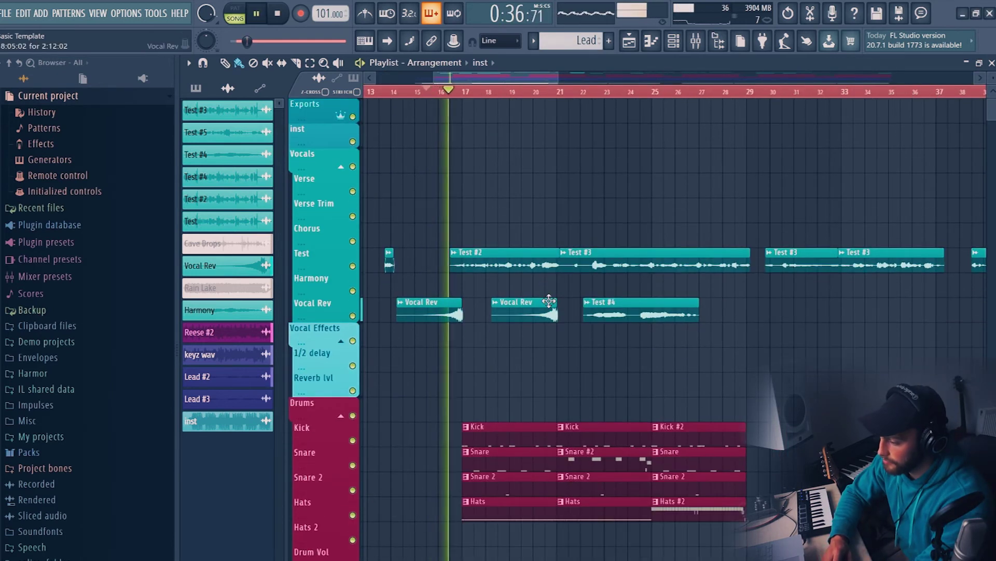
scroll(494, 314, "down", 3)
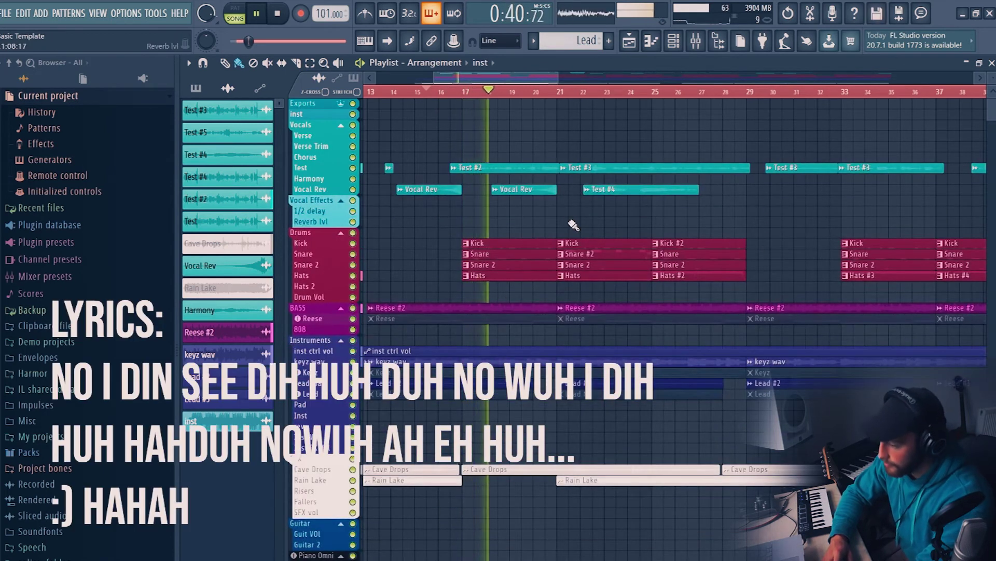
scroll(573, 225, "up", 3)
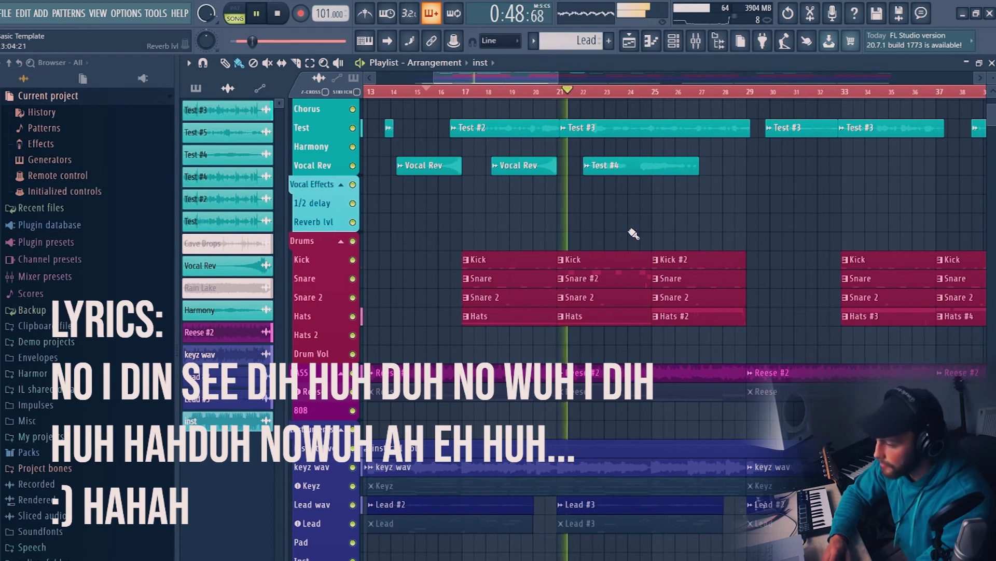
Show the mixer and follow the channel levels and vocal clips while the song keeps playing
key("F9")
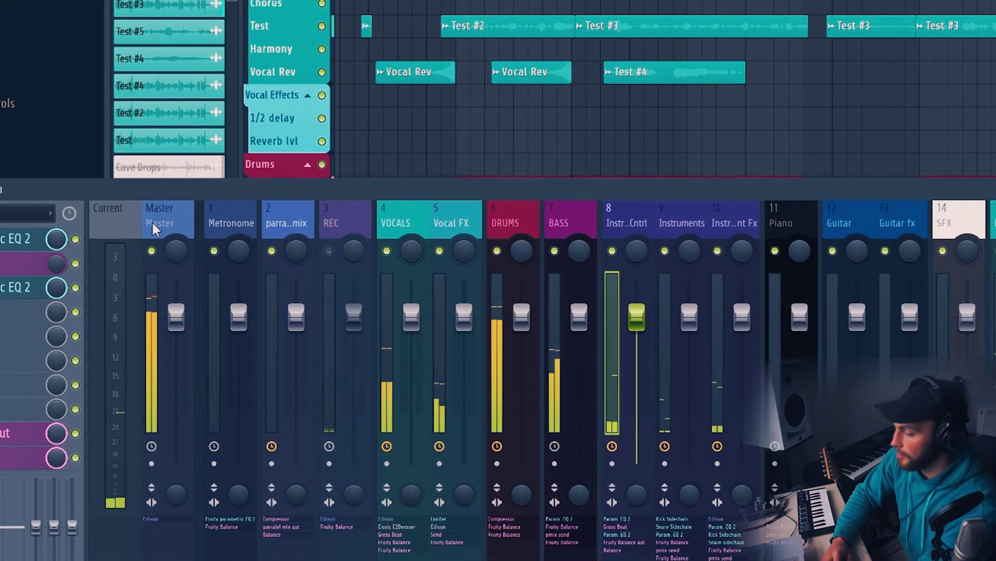
scroll(493, 68, "down", 6)
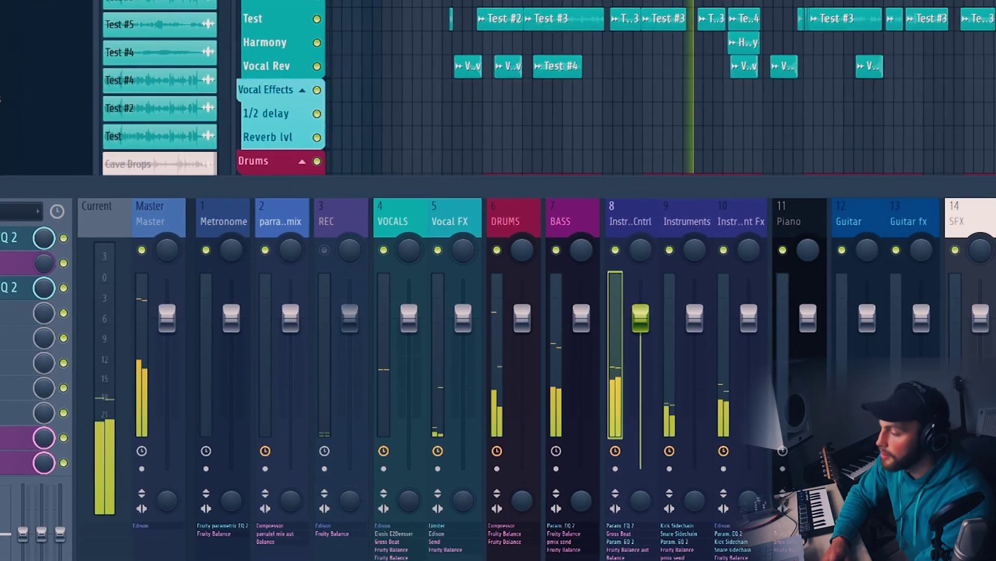
scroll(467, 52, "down", 3)
scroll(690, 52, "up", 5)
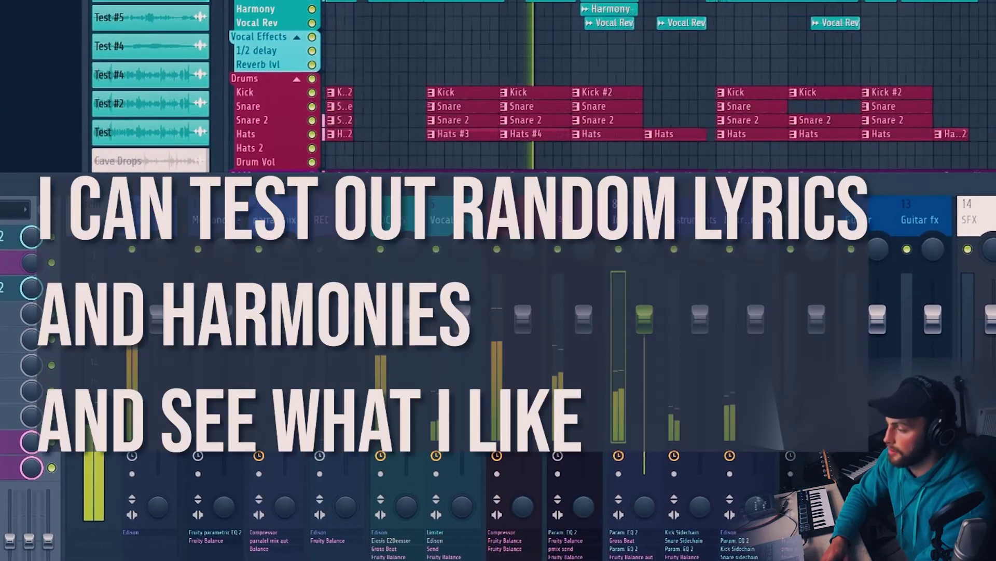
scroll(690, 52, "up", 3)
scroll(680, 5, "up", 3)
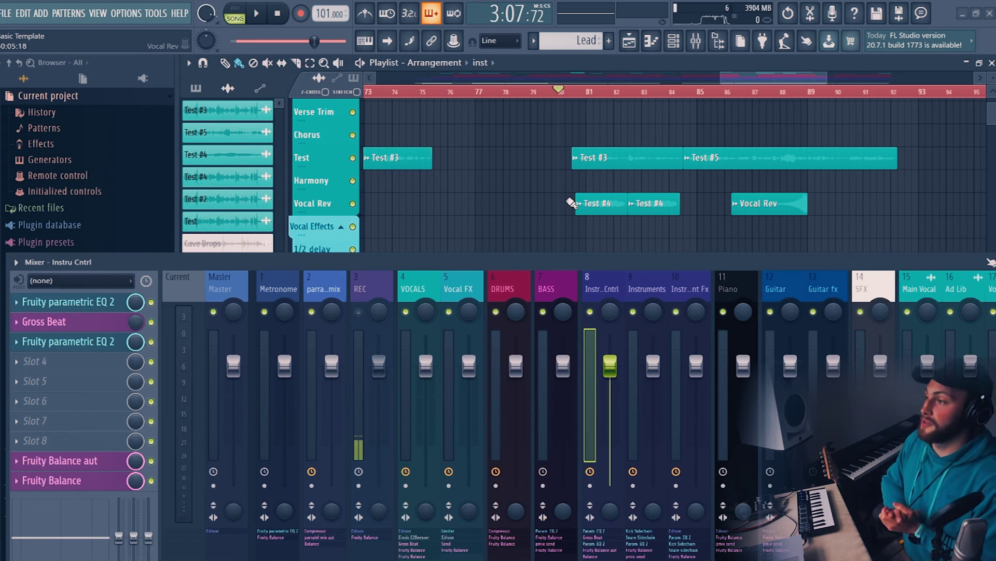
Select the Ad Lib channel in the mixer to show its effects, and solo the Vocal Rev track holding the Test #4 clips
scroll(571, 203, "up", 2)
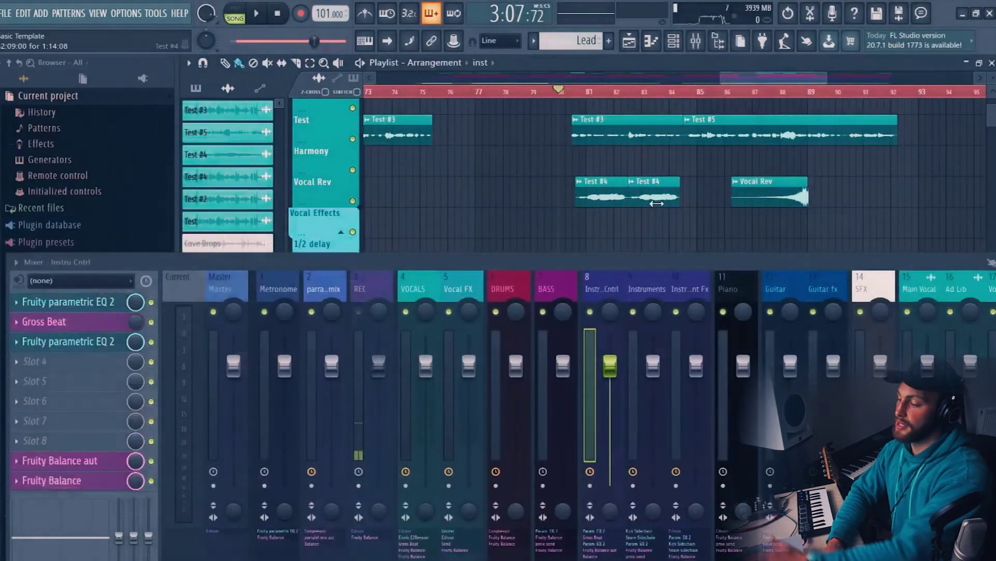
scroll(654, 205, "up", 1)
scroll(644, 204, "up", 2)
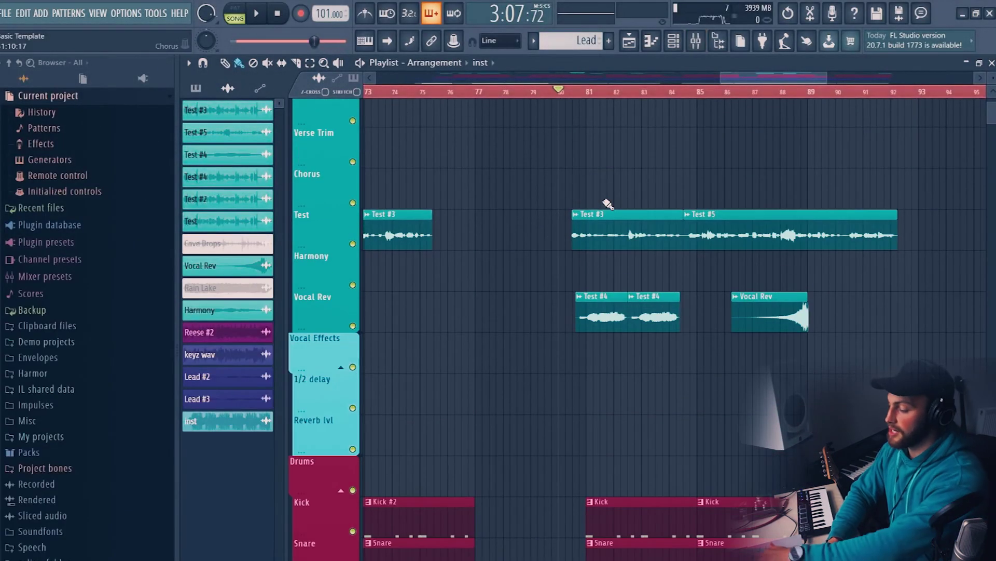
key("F9")
scroll(544, 296, "down", 5)
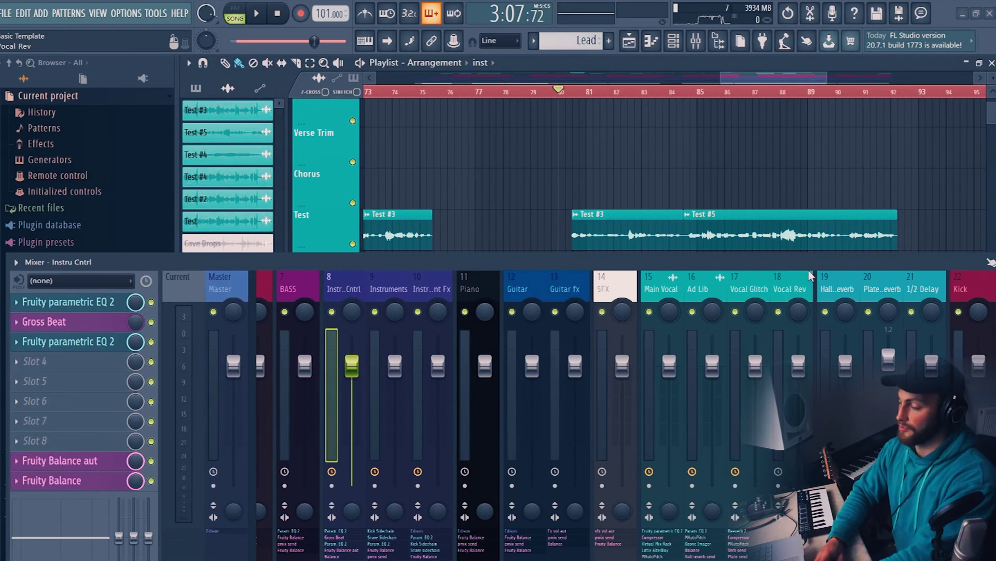
scroll(776, 186, "down", 1)
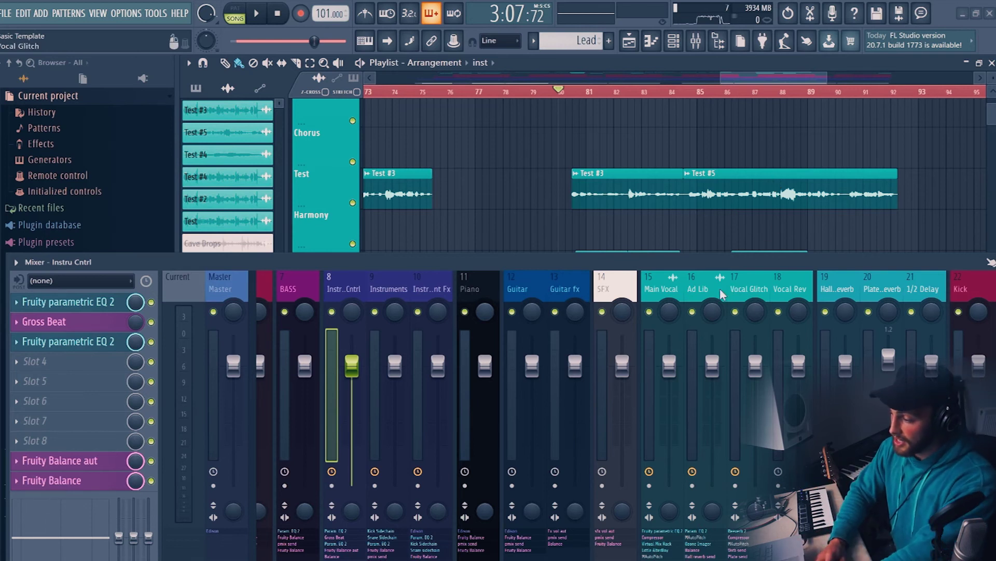
left_click(701, 291)
scroll(623, 197, "down", 3)
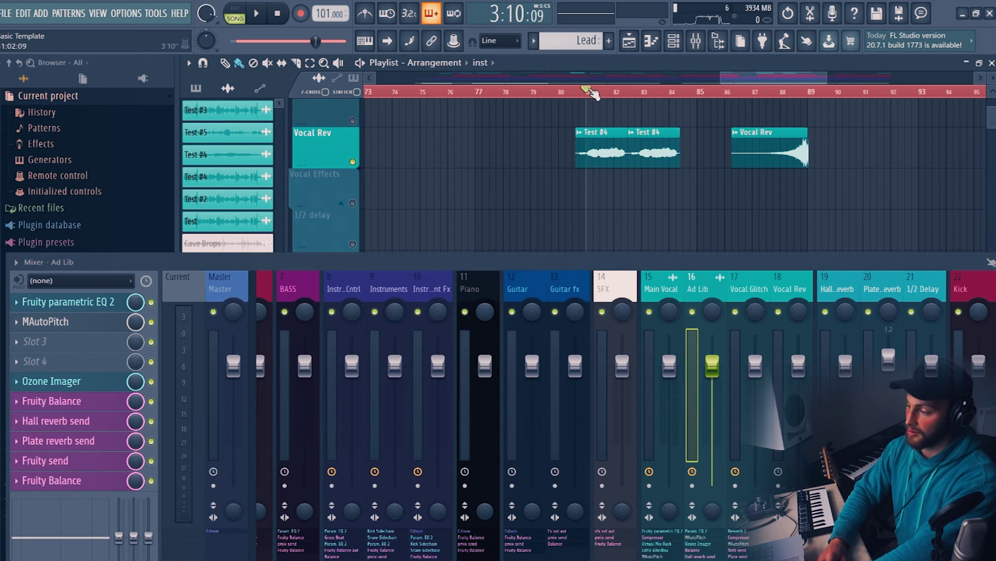
Play the soloed Vocal Rev track from bar 81 through the Test #4 clips, and play its Vocal Rev clip from around bar 88
key("space")
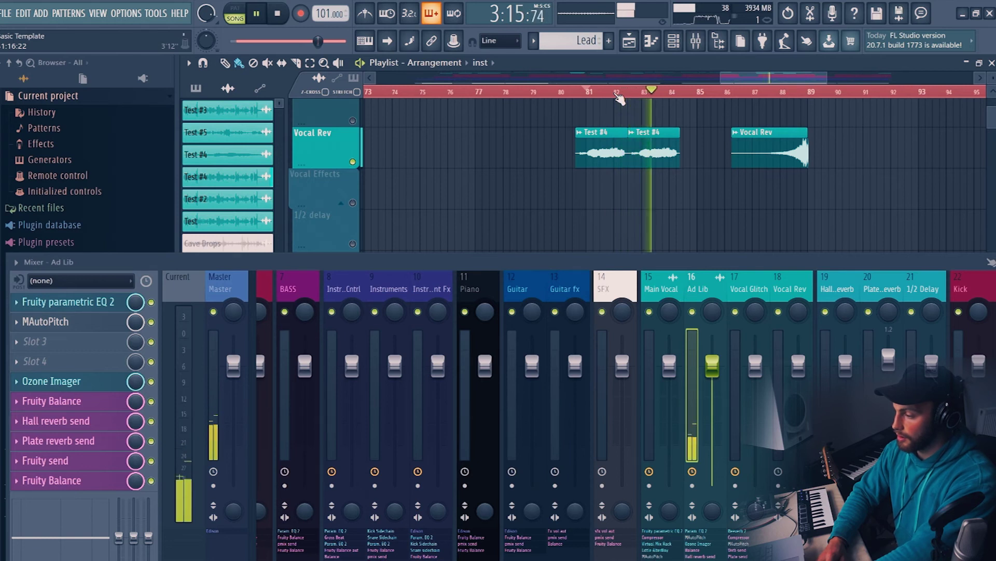
scroll(575, 168, "up", 2)
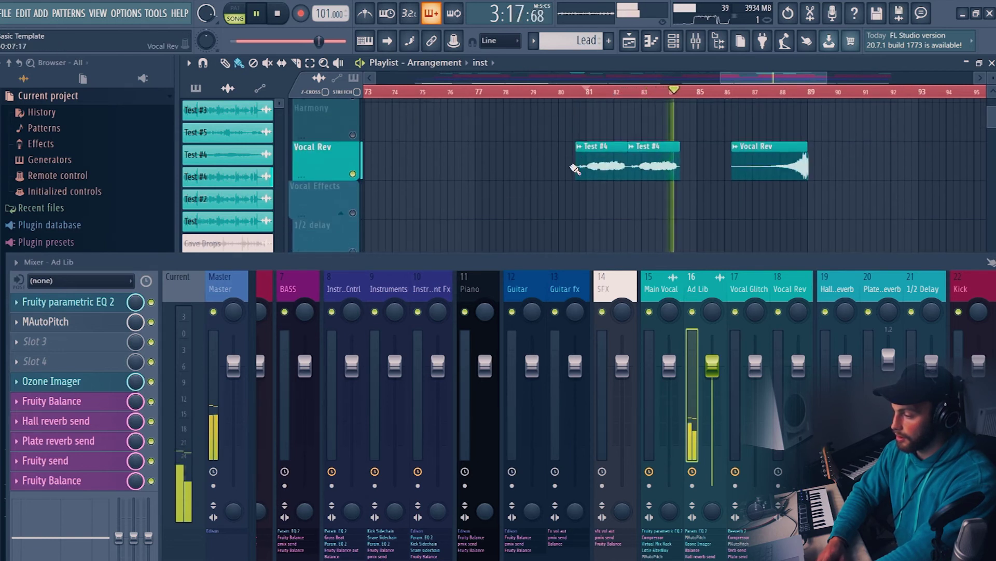
scroll(892, 184, "up", 1)
key("space")
left_click(774, 91)
key("space")
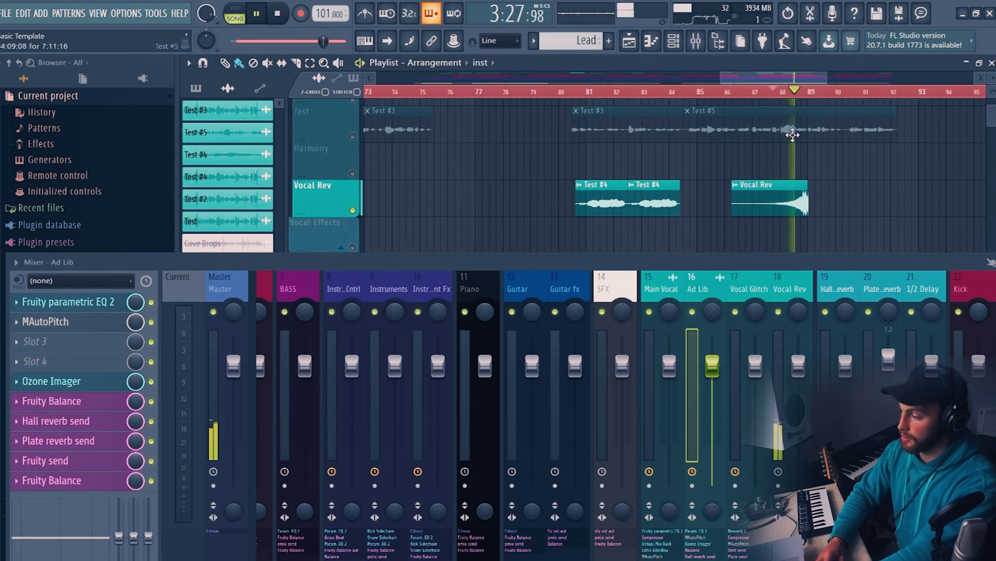
Unmute the Test track and play it together with the Vocal Rev track from the start of the Test #3 clip, just before bar 81
left_click(353, 137)
key("space")
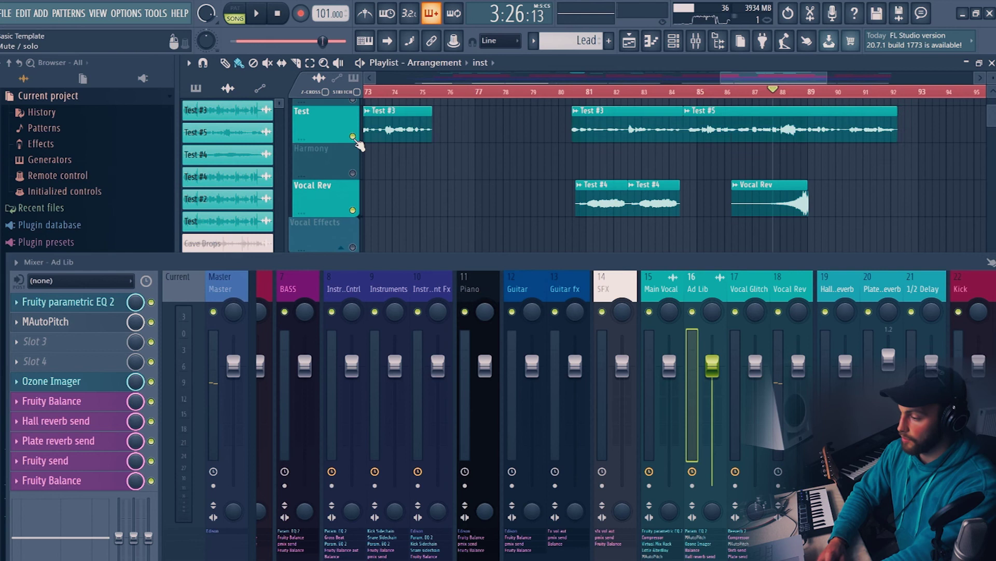
left_click(570, 90)
key("space")
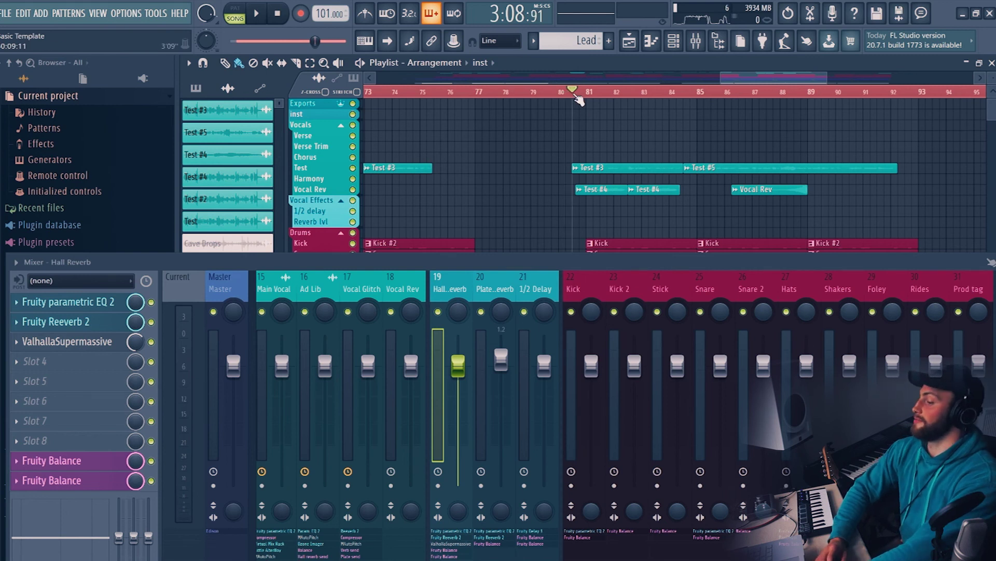
Play the full mix with all tracks from just before bar 81 and show a wider range of the arrangement
key("space")
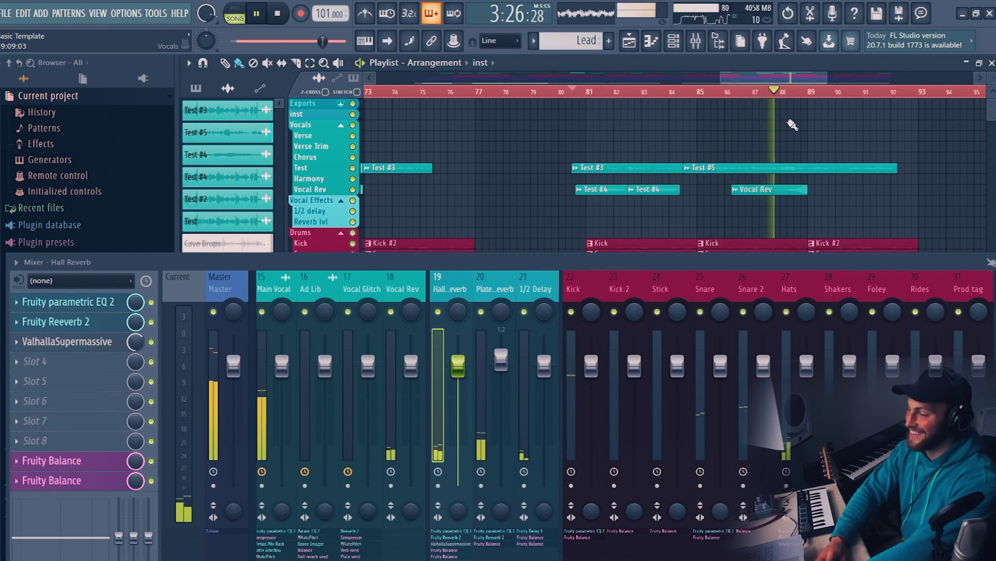
scroll(784, 99, "down", 3)
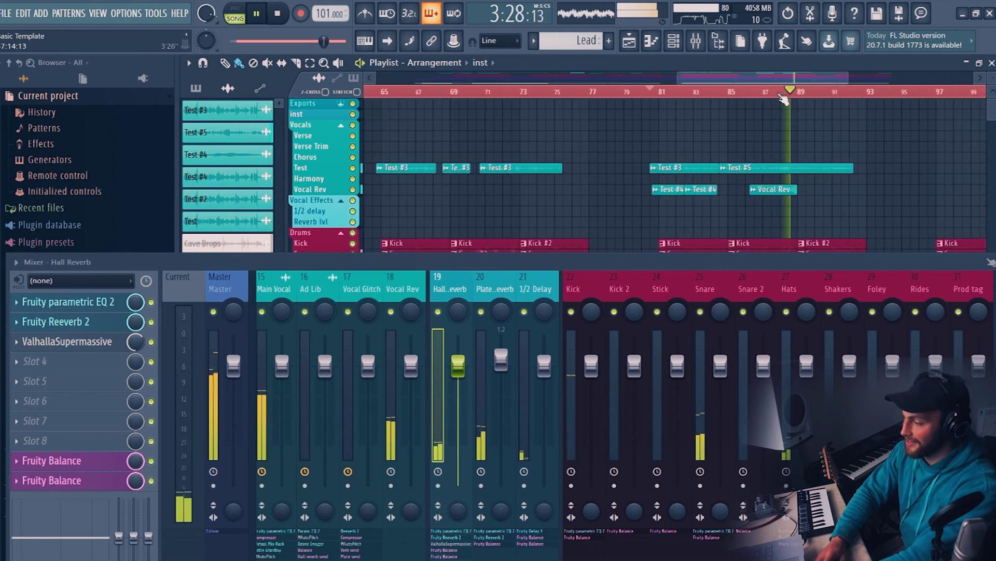